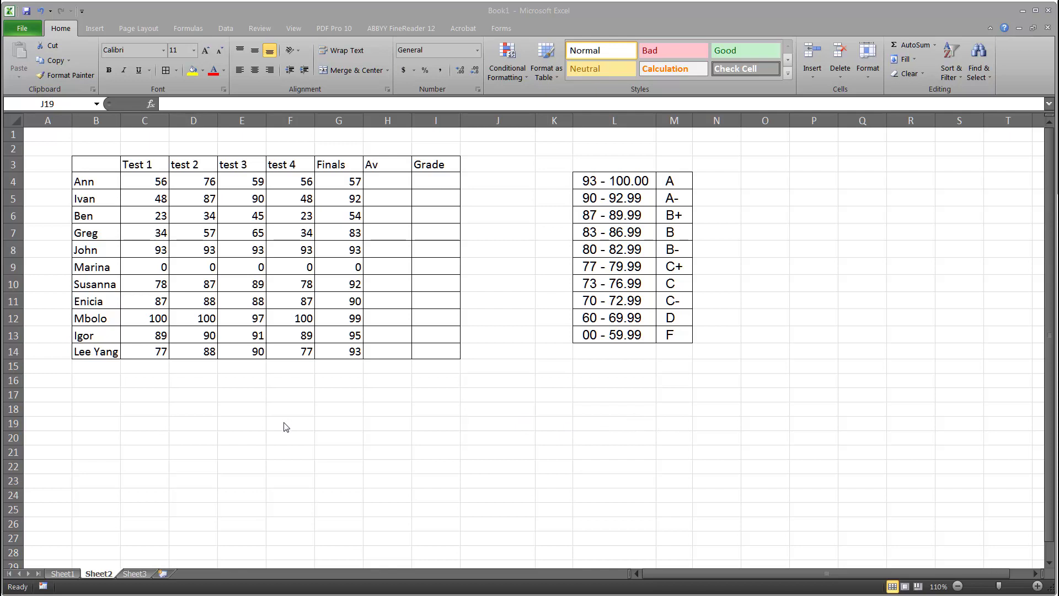
Enter the label vlookup in cell F19
click(285, 423)
text(vloo)
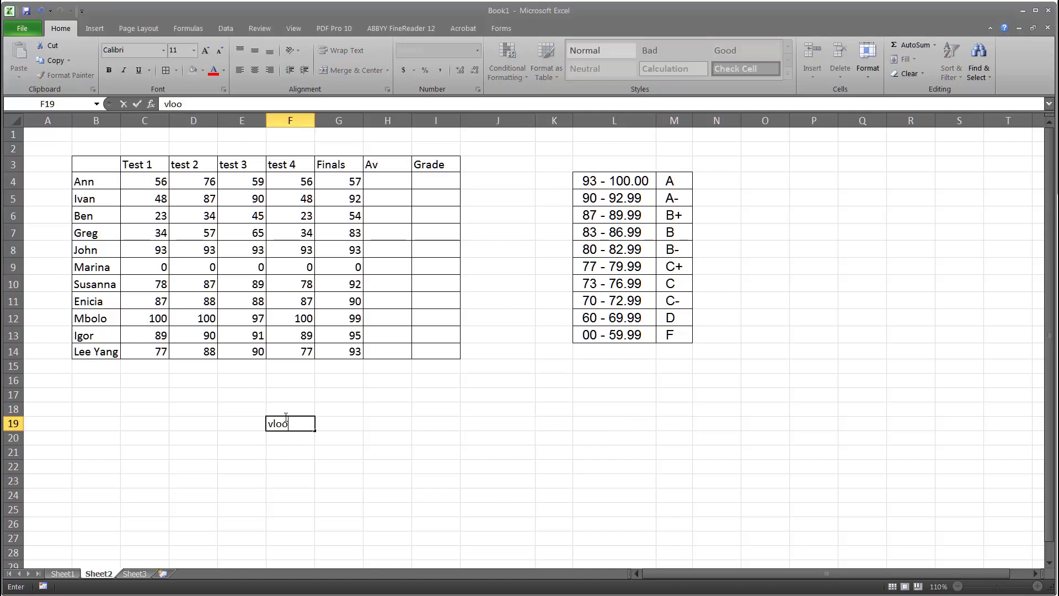
text(kup)
click(386, 182)
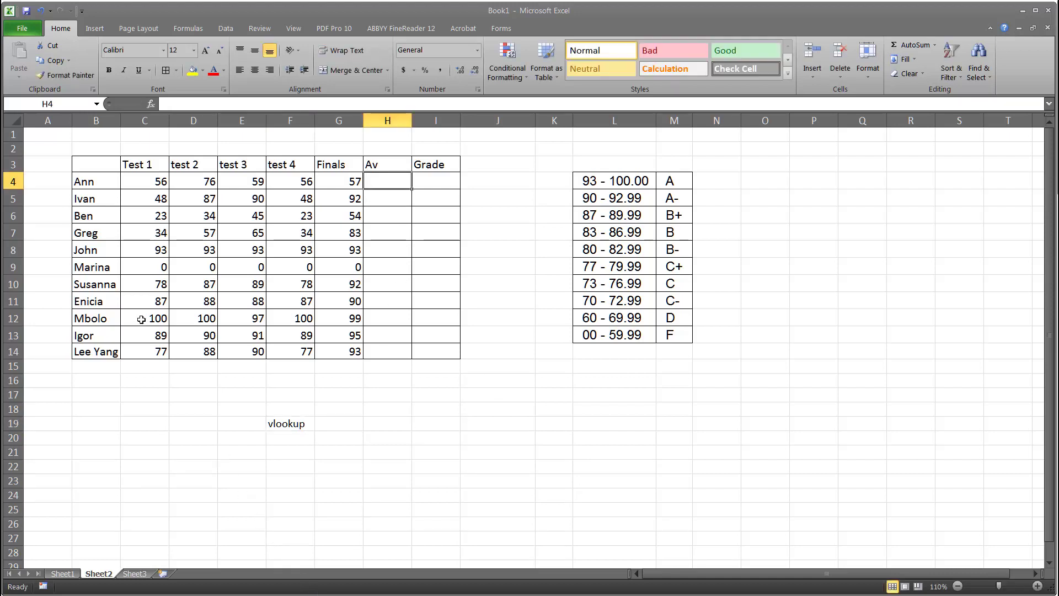
Enter the formula =AVERAGE(C4:G4) in H4 to average Ann's four tests and finals
click(177, 104)
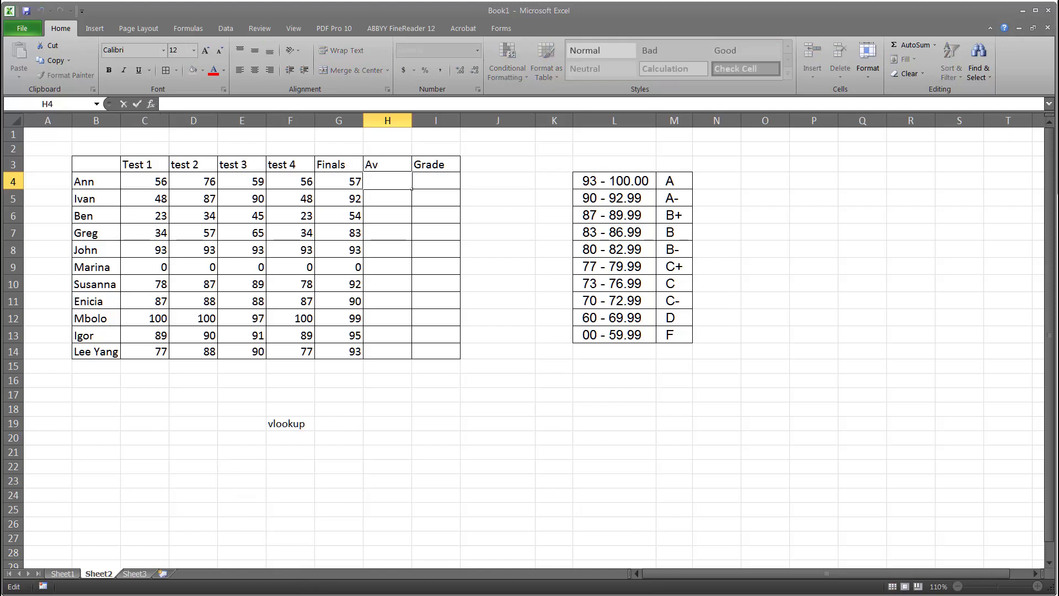
text(=)
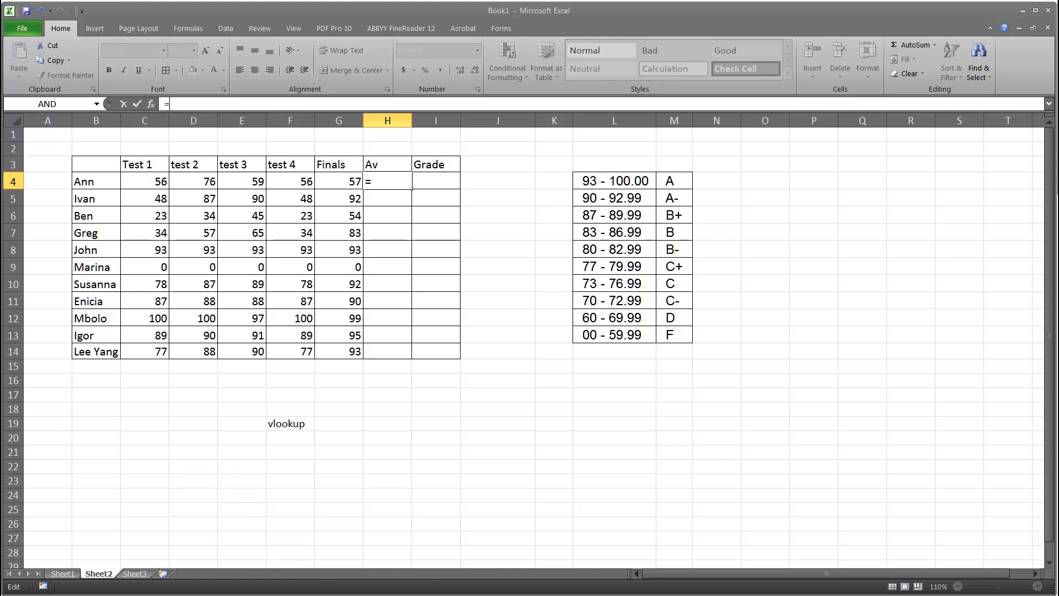
text(AVERAGE)
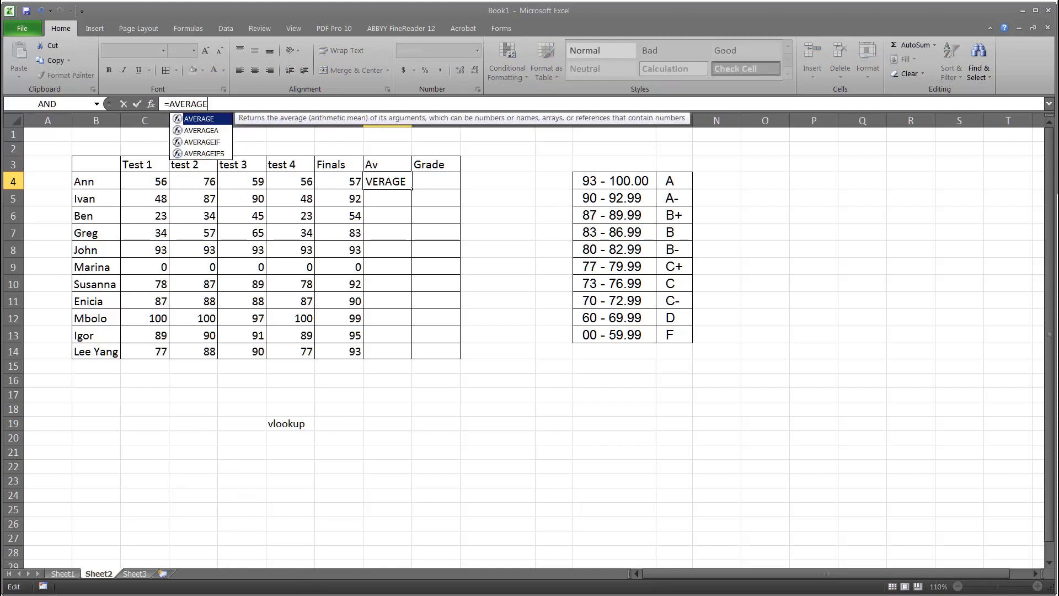
text(()
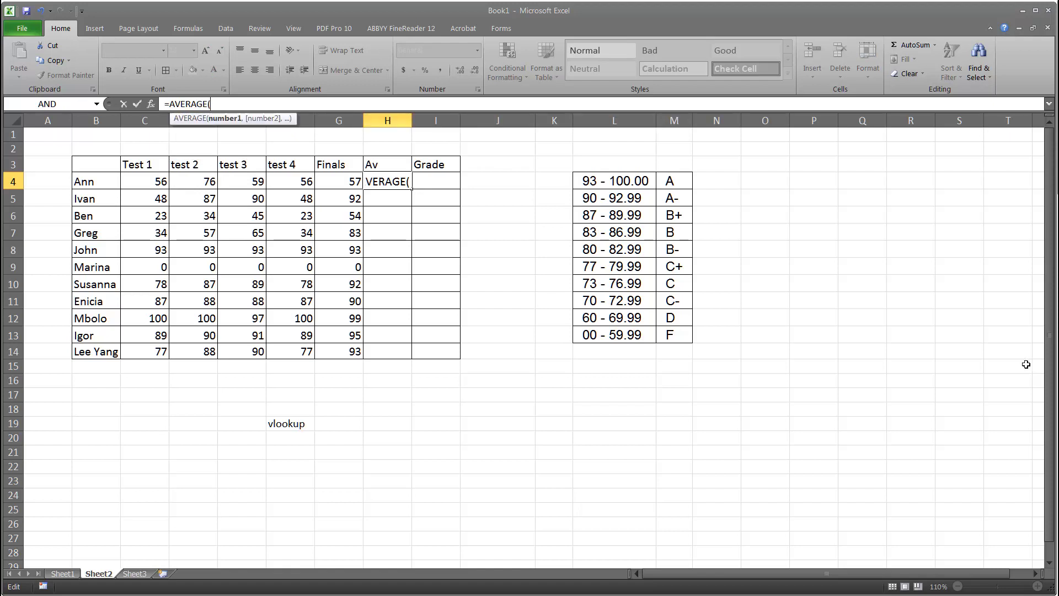
drag(146, 179, 353, 182)
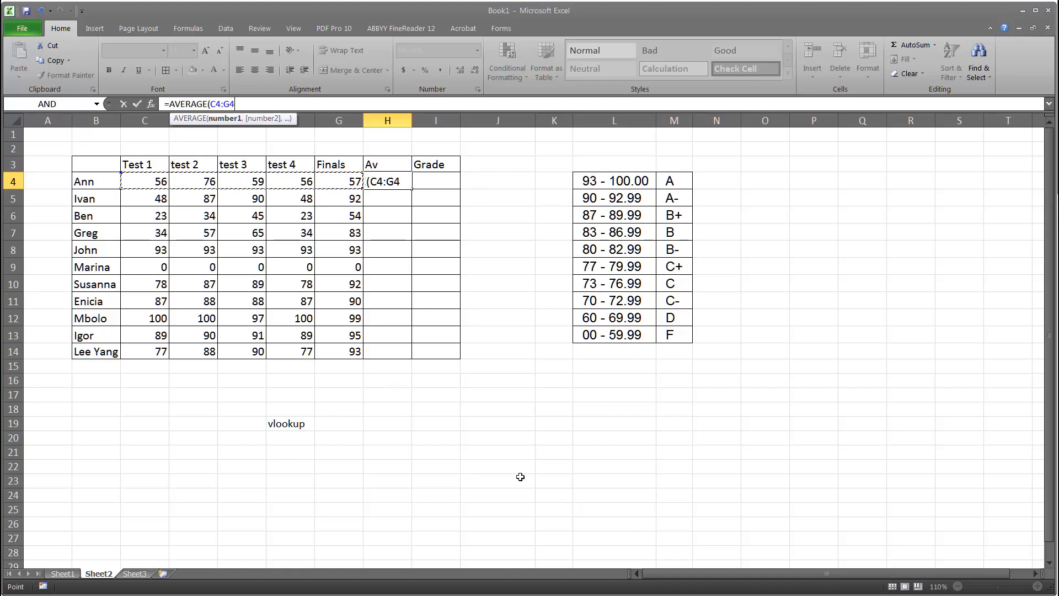
text())
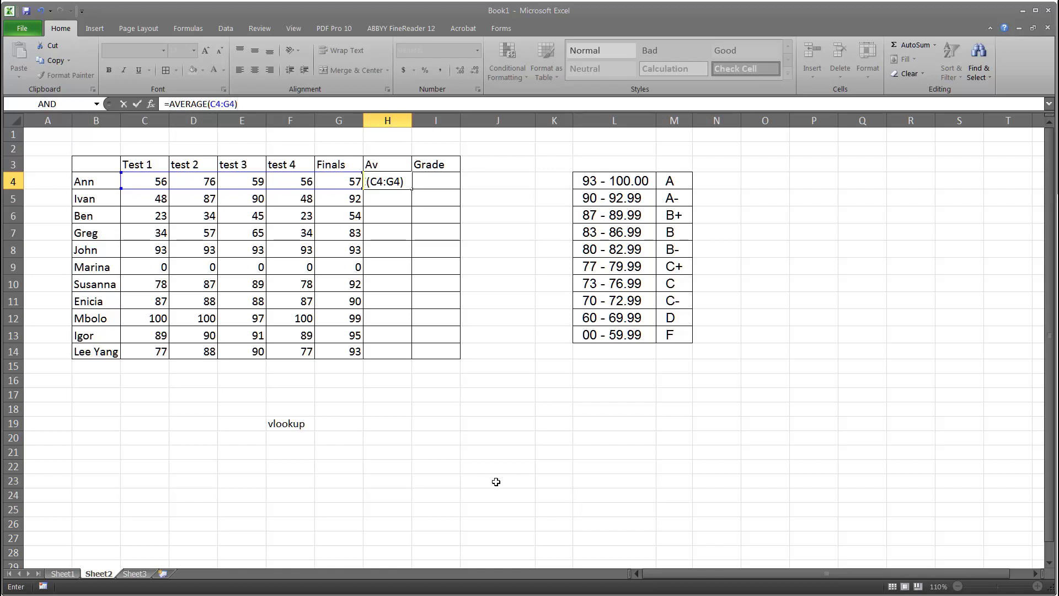
click(137, 104)
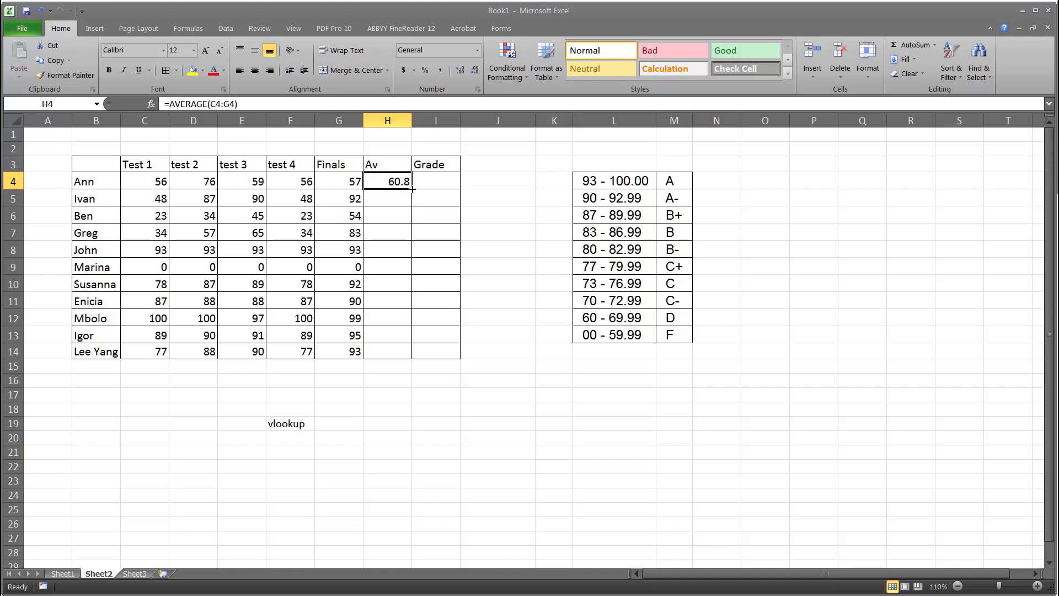
Copy the average formula down through H14 and give H4:H14 a yellow fill
drag(412, 189, 405, 359)
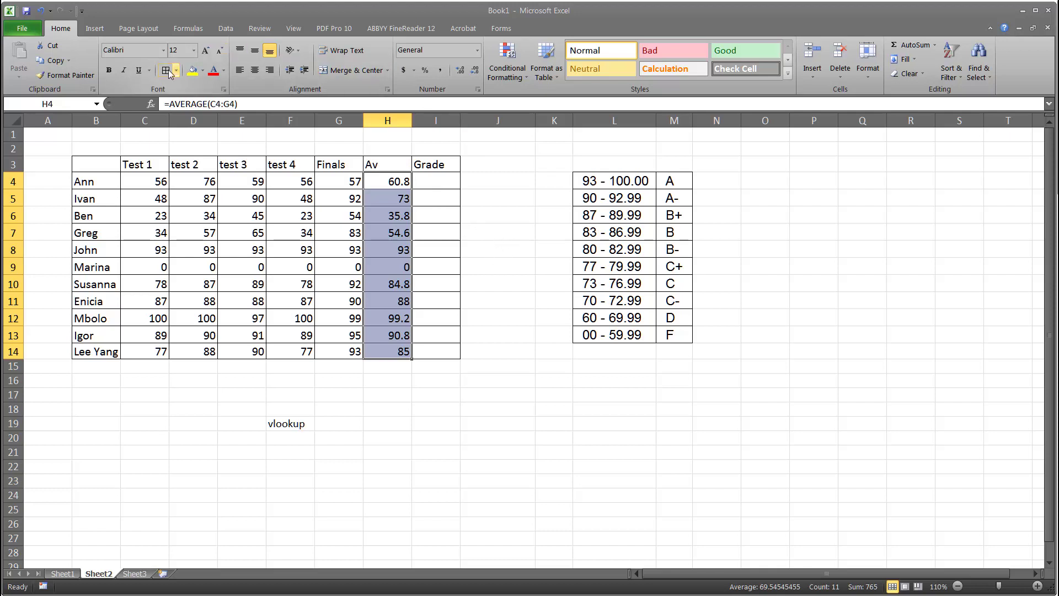
click(192, 70)
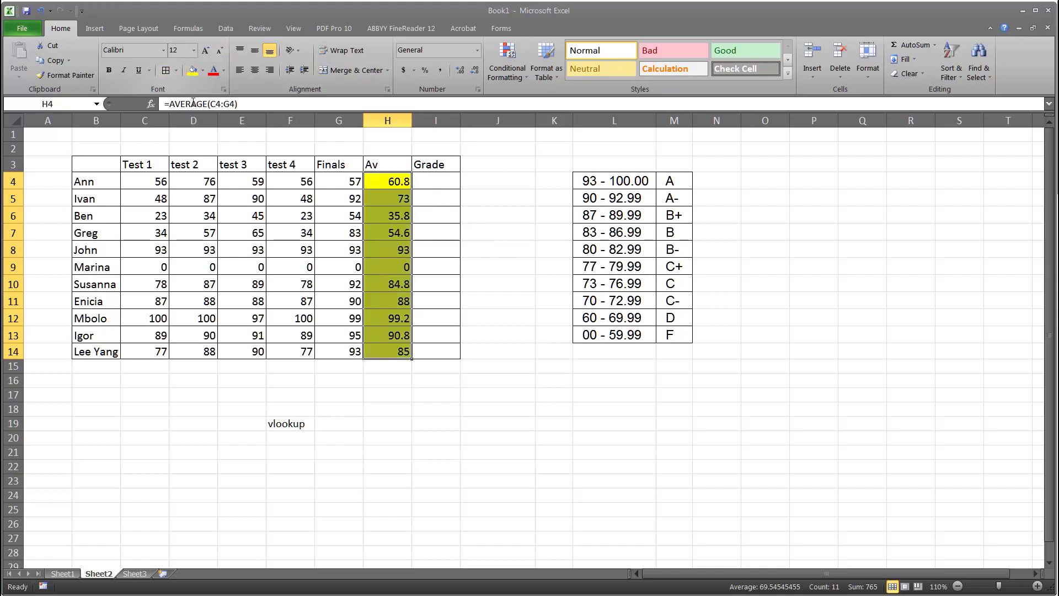
click(492, 438)
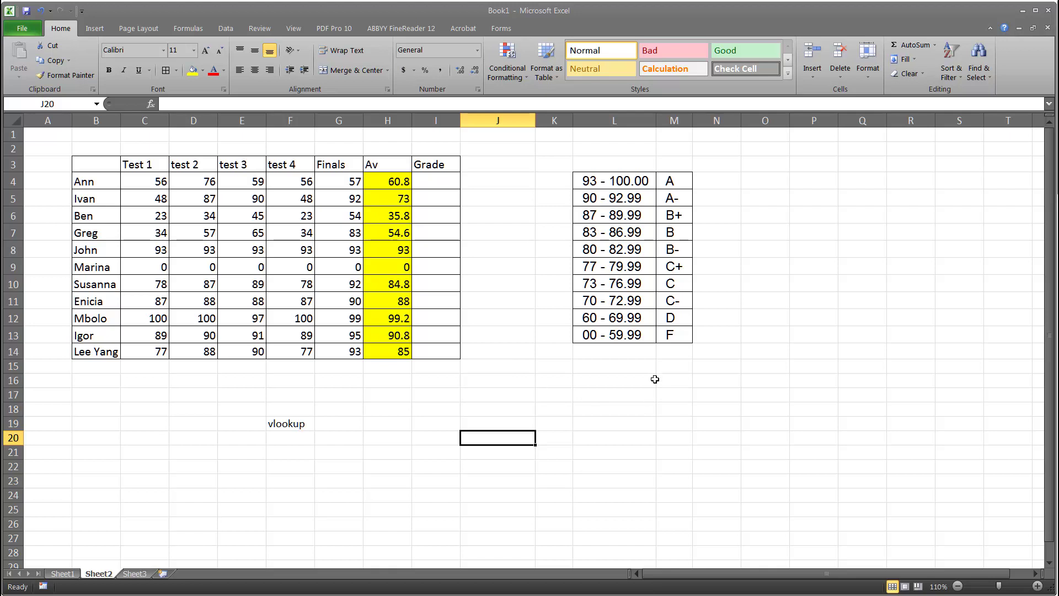
Move the grade letters from M4:M13 to P4:P13
drag(599, 178, 602, 337)
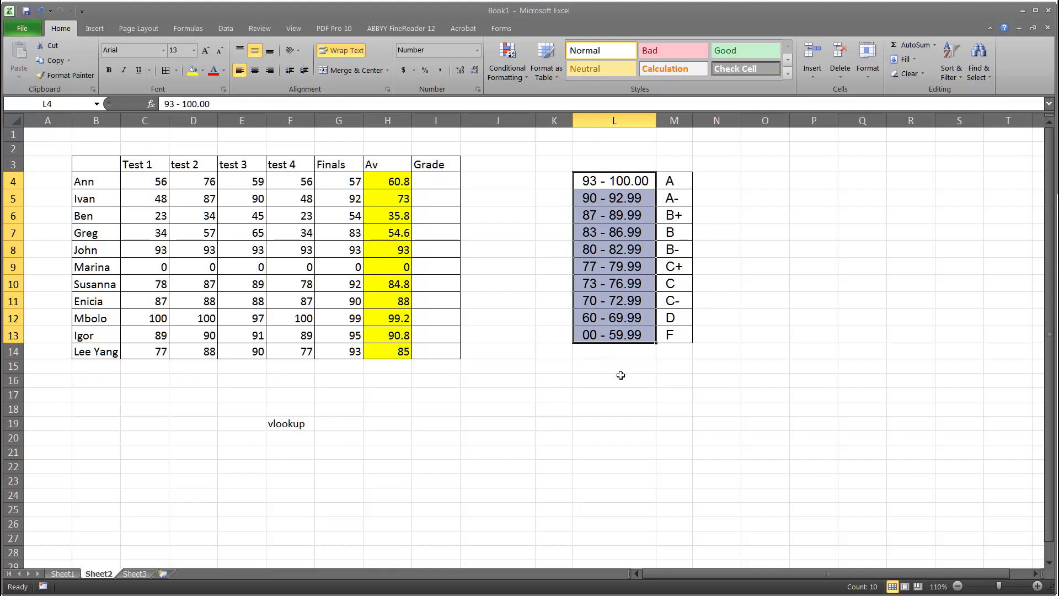
click(734, 148)
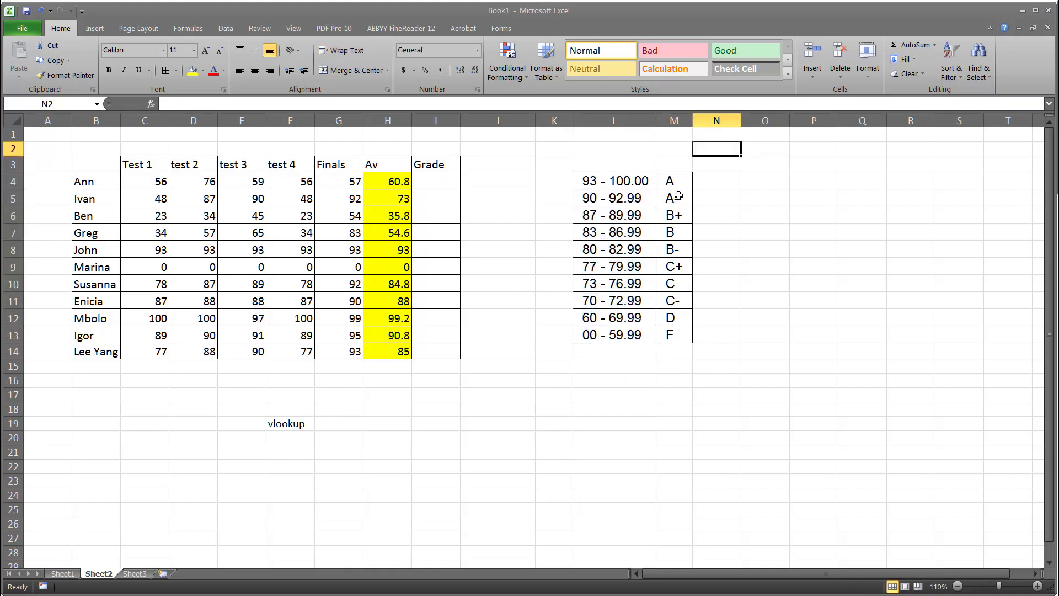
drag(676, 181, 677, 334)
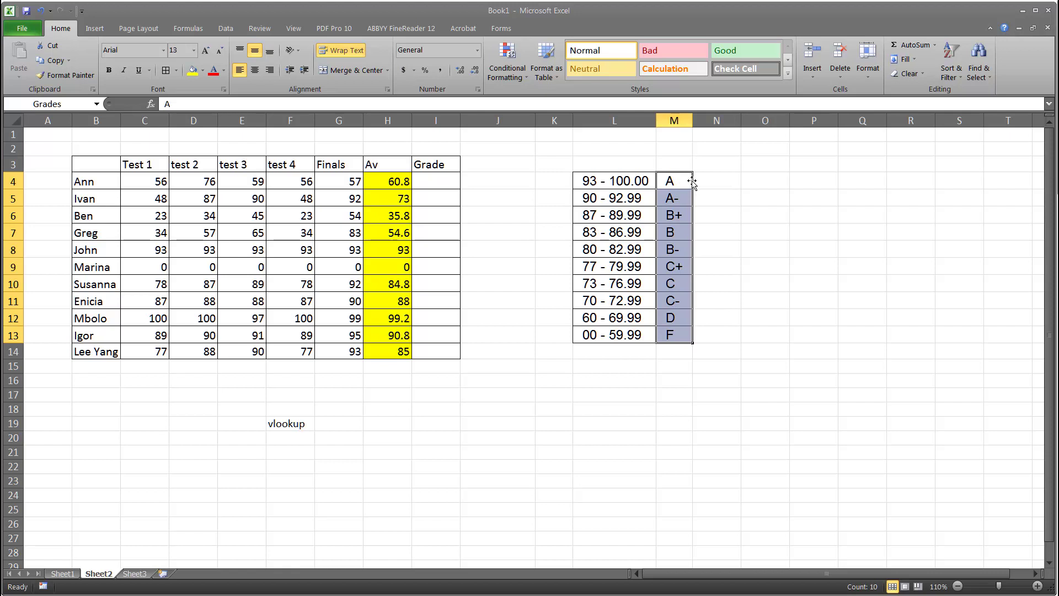
drag(692, 184, 835, 191)
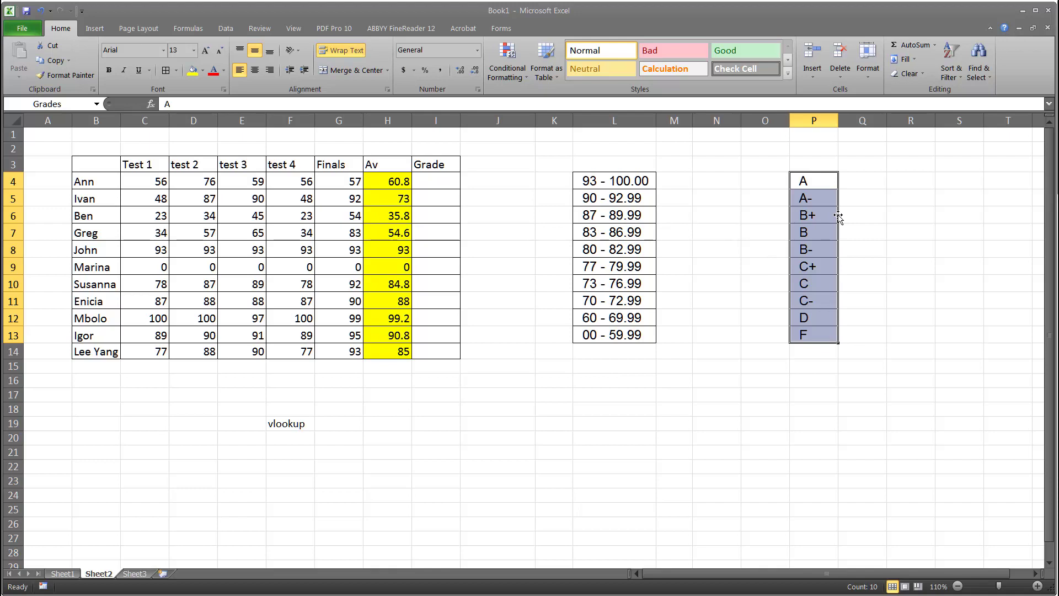
mouse_move(838, 217)
mouse_down()
mouse_move(857, 219)
mouse_move(824, 218)
mouse_up()
Split the score ranges in L4:L13 into separate columns with Text to Columns, using fixed width
drag(619, 180, 616, 334)
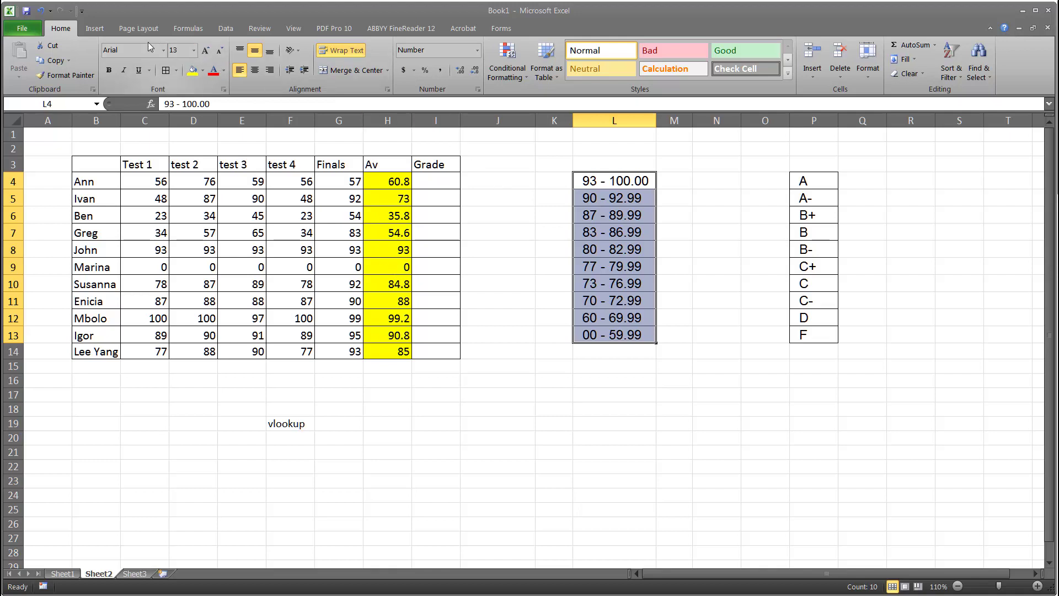
click(225, 30)
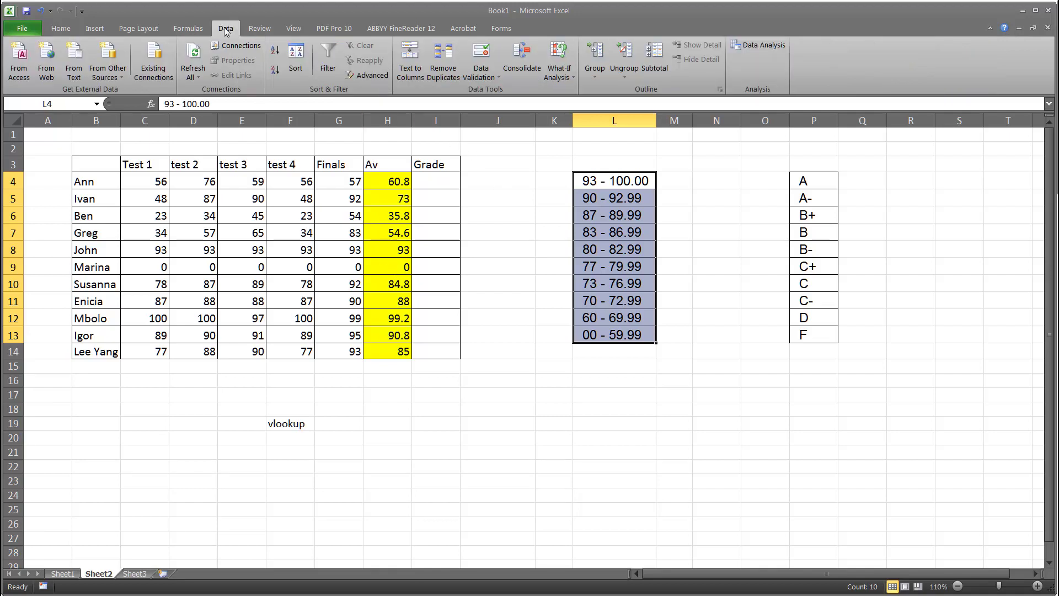
click(411, 59)
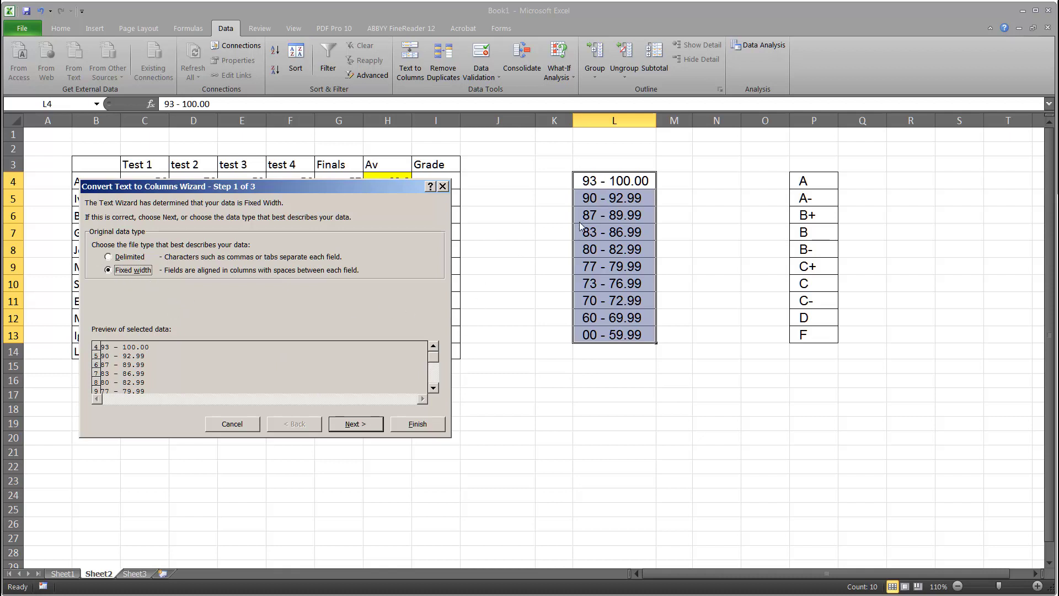
click(368, 424)
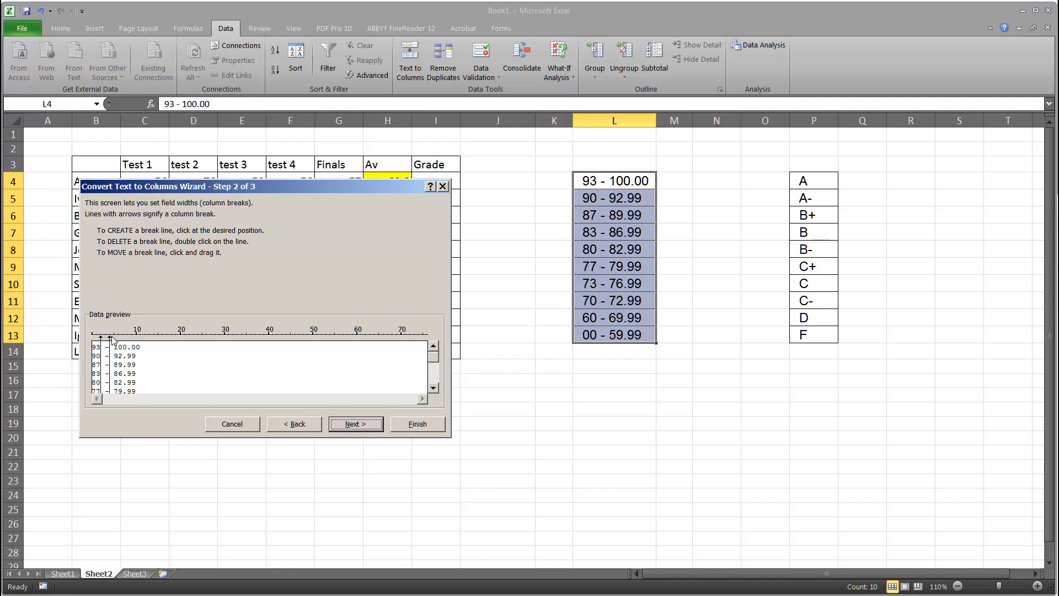
drag(111, 340, 115, 340)
click(355, 426)
click(417, 424)
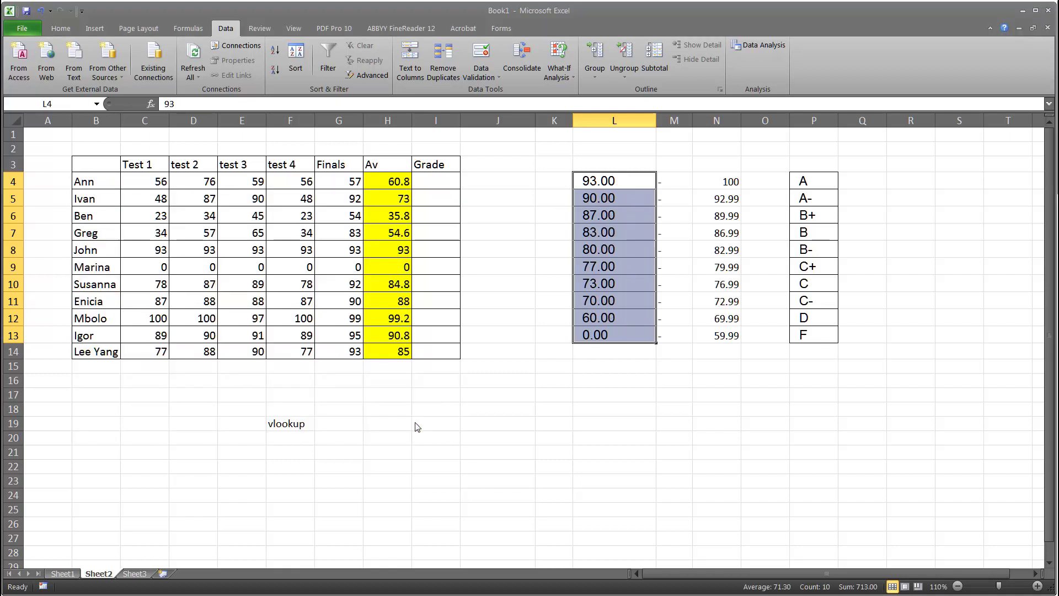
Right-align the lower score bounds in L4:L13
click(733, 426)
drag(632, 182, 630, 329)
click(60, 29)
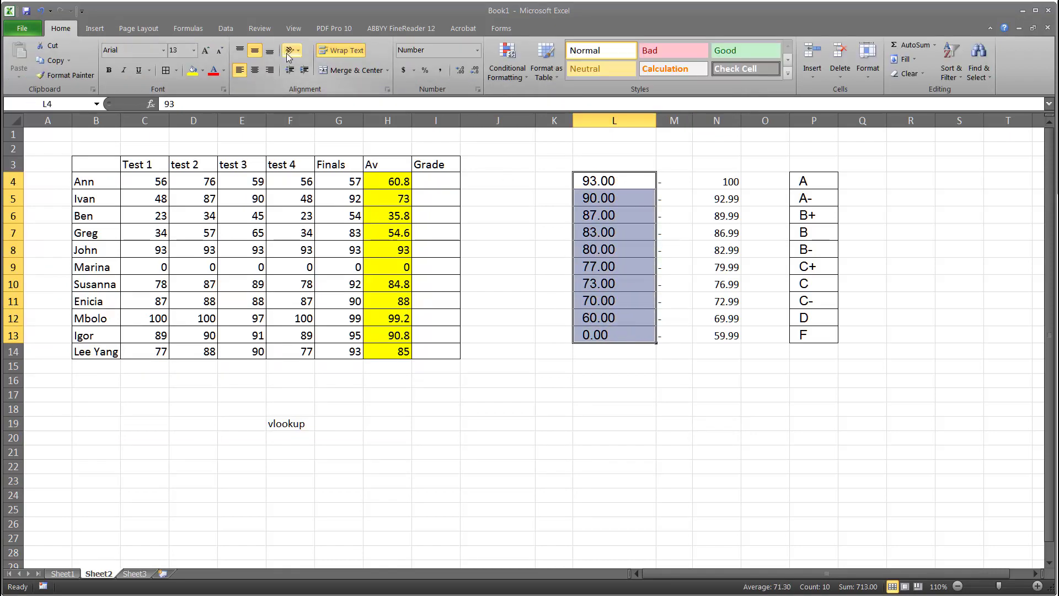
click(270, 70)
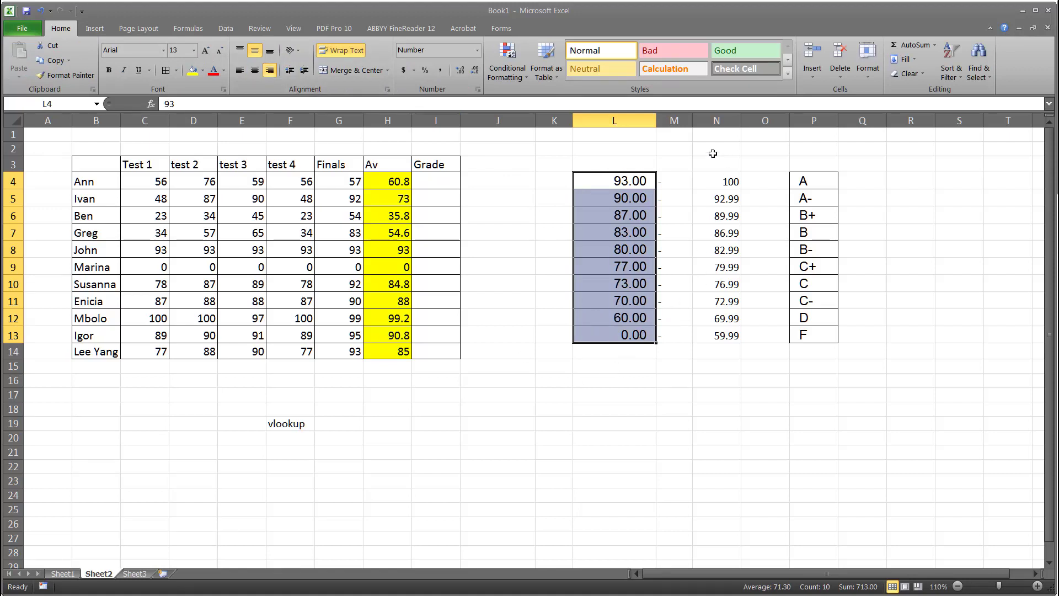
Delete column M, which holds the dashes
click(676, 121)
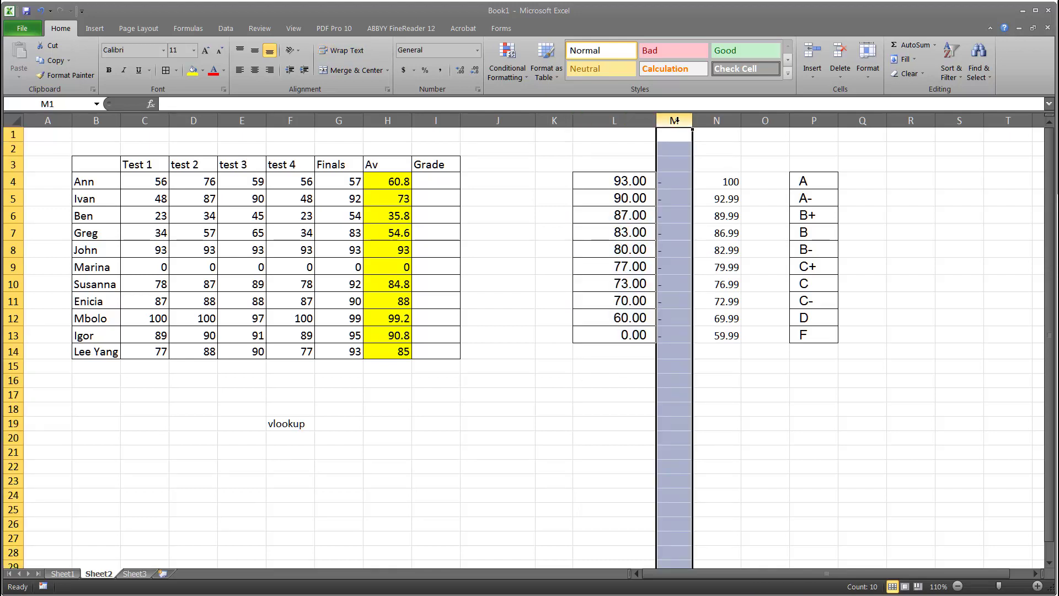
right_click(681, 395)
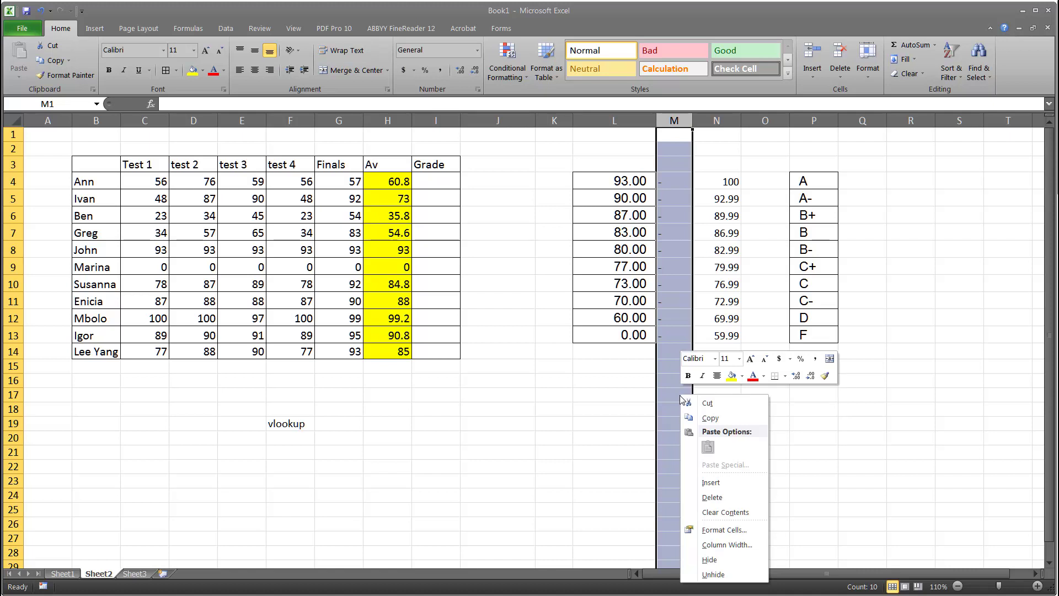
click(716, 499)
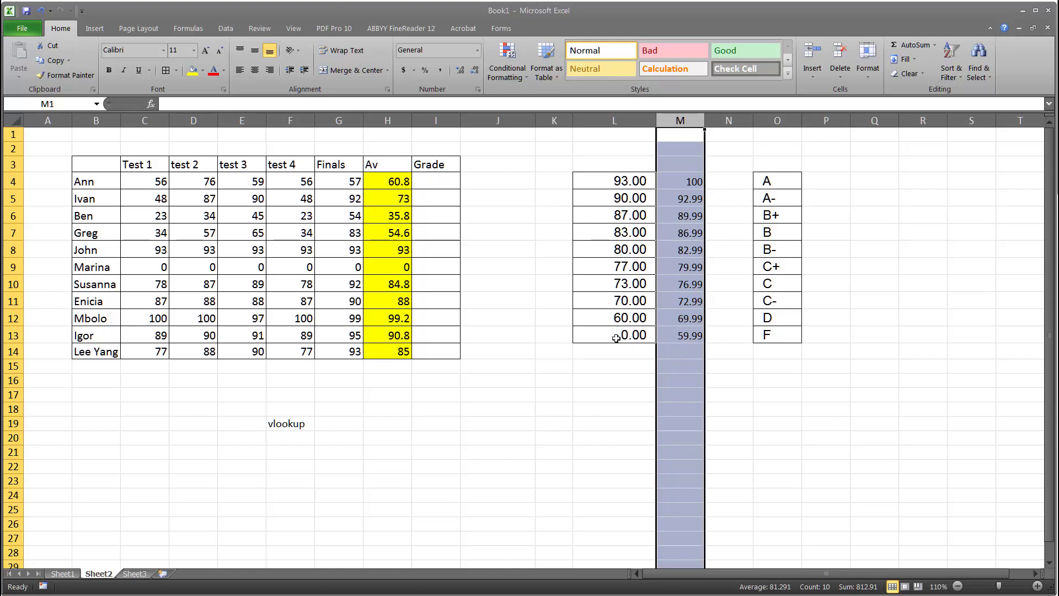
Move the lower score bounds from L4:L13 to N4:N13, beside the grade letters
click(618, 184)
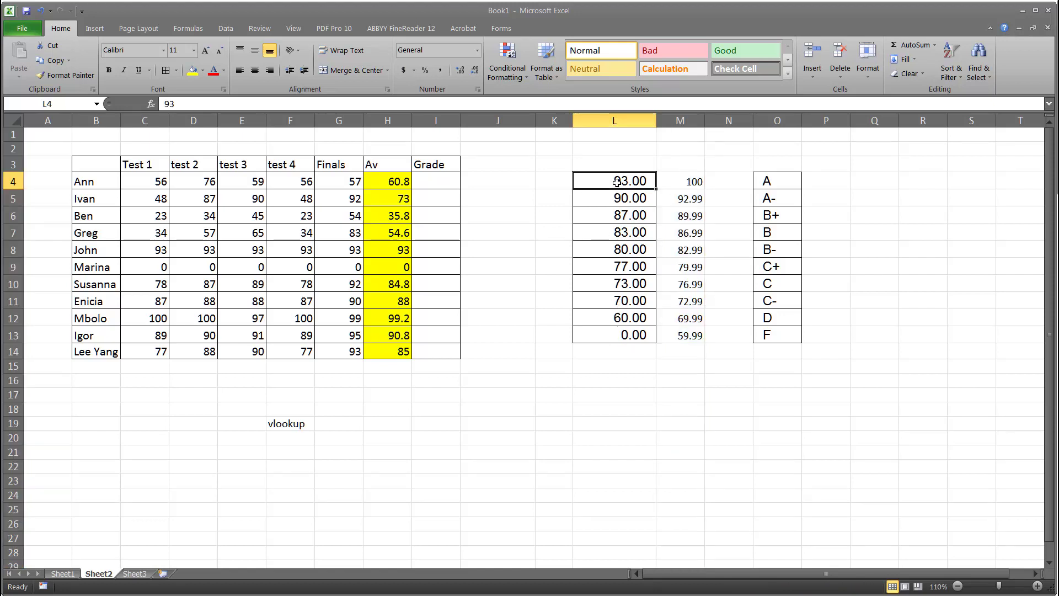
drag(648, 182, 734, 182)
click(621, 181)
drag(621, 181, 614, 338)
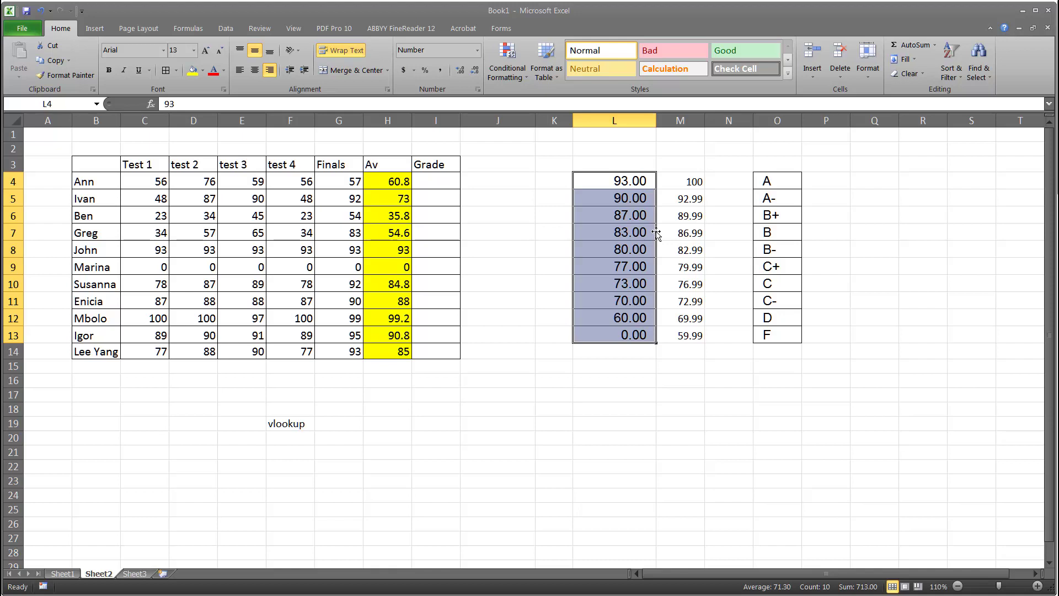
drag(656, 233, 737, 249)
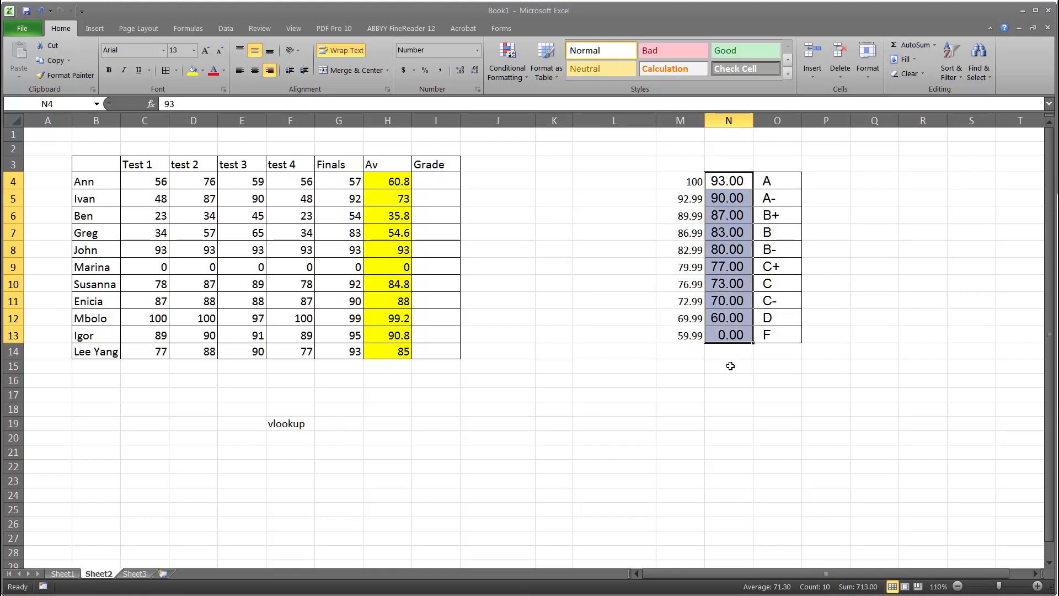
Set the font size of the lower bounds in N4:N13 to 11 and right-align them
click(634, 177)
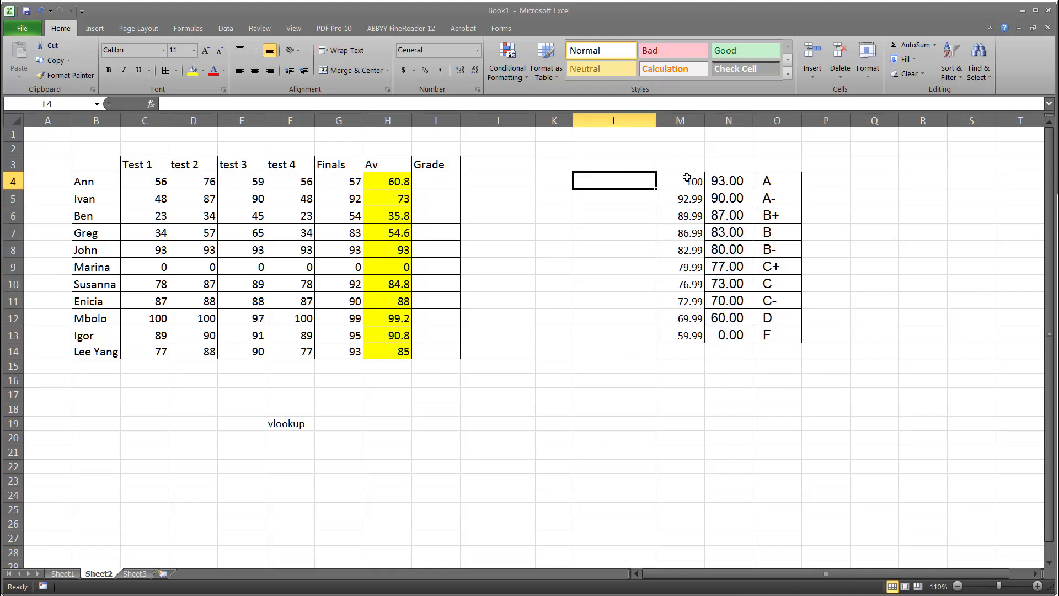
drag(687, 178, 690, 332)
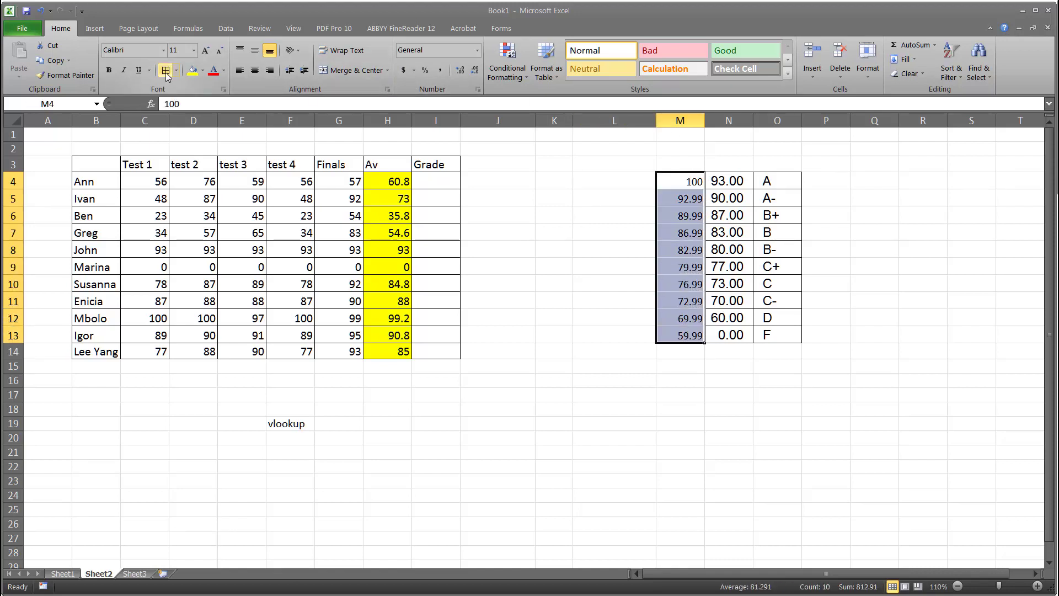
drag(730, 183, 734, 335)
click(194, 50)
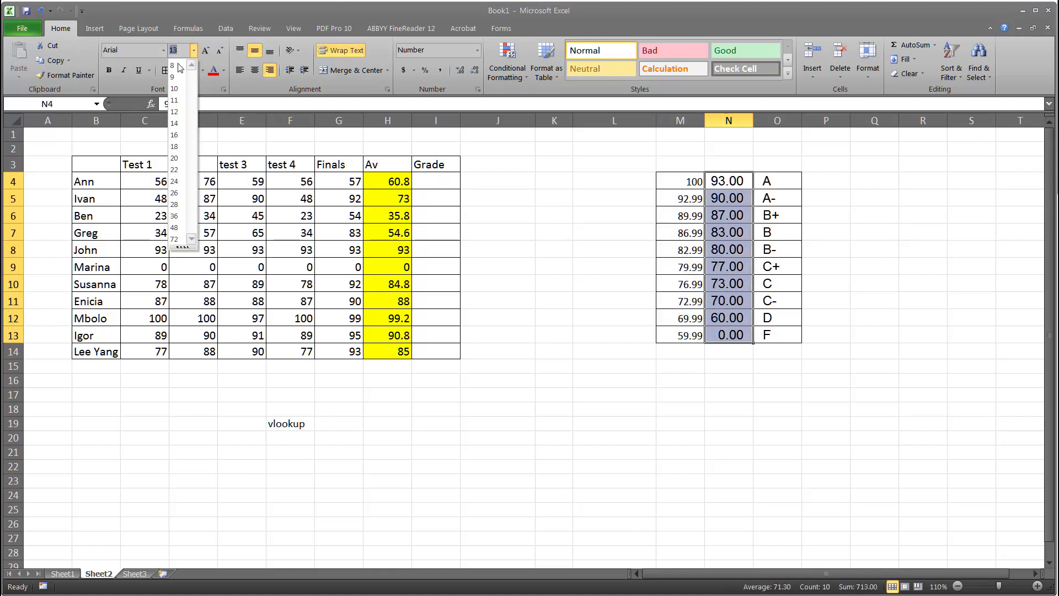
click(175, 100)
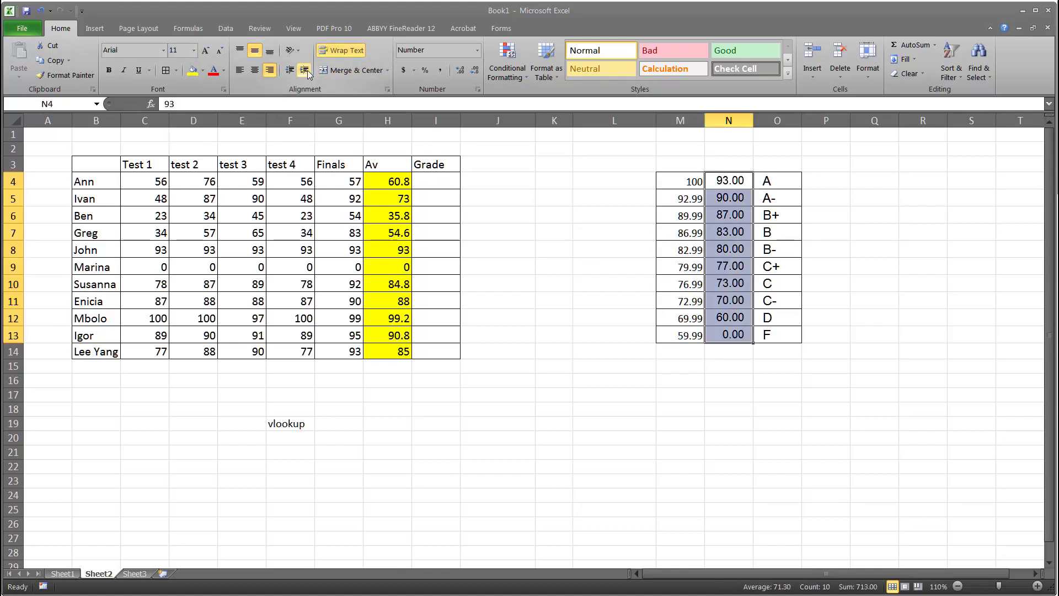
click(269, 70)
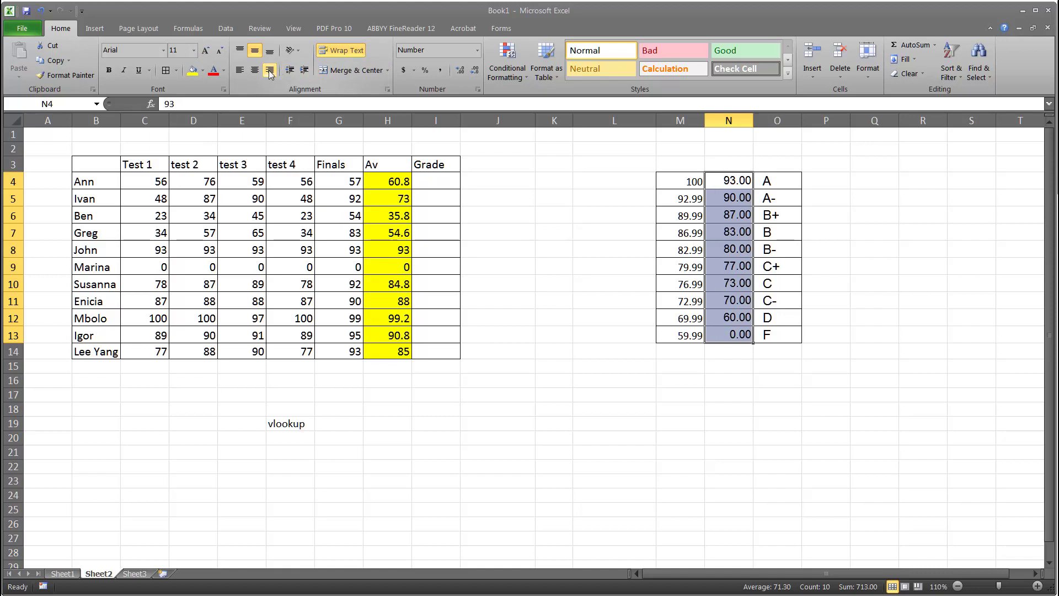
Sort the grade table in M4:O13 from smallest to largest by lower score bound
click(826, 249)
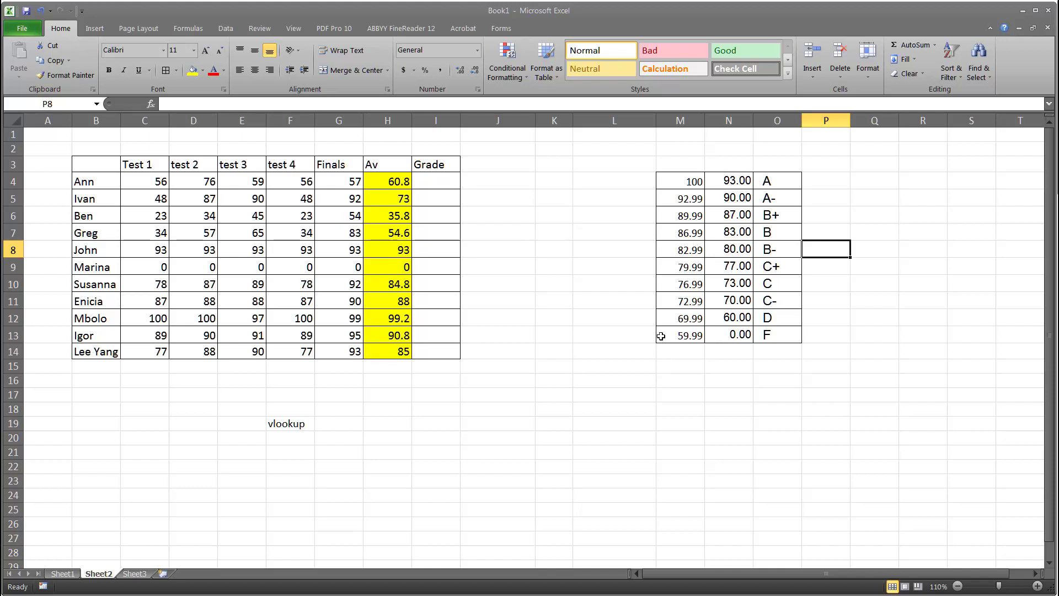
drag(685, 176, 766, 333)
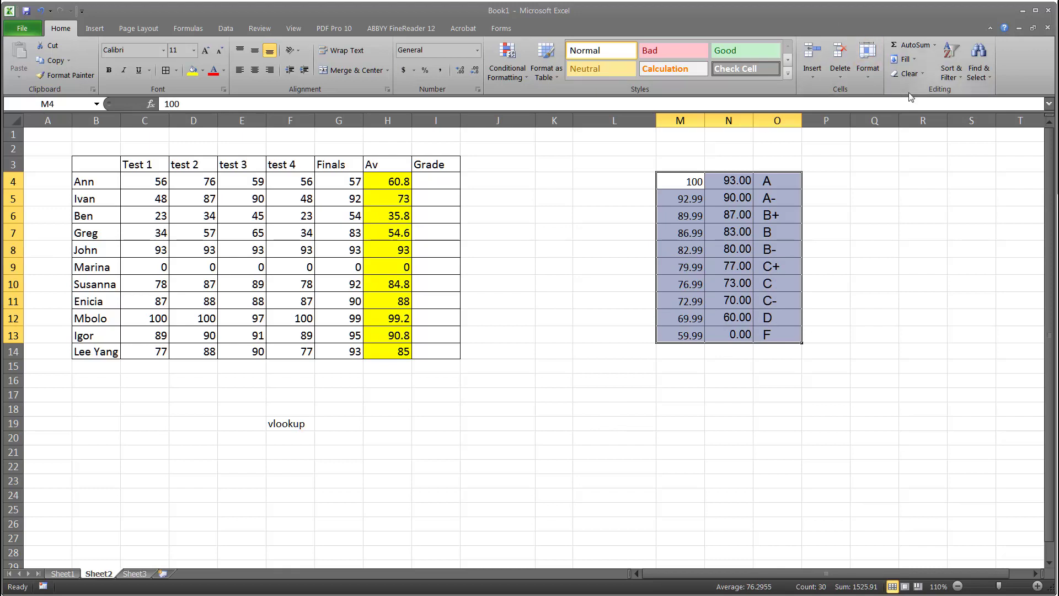
click(952, 53)
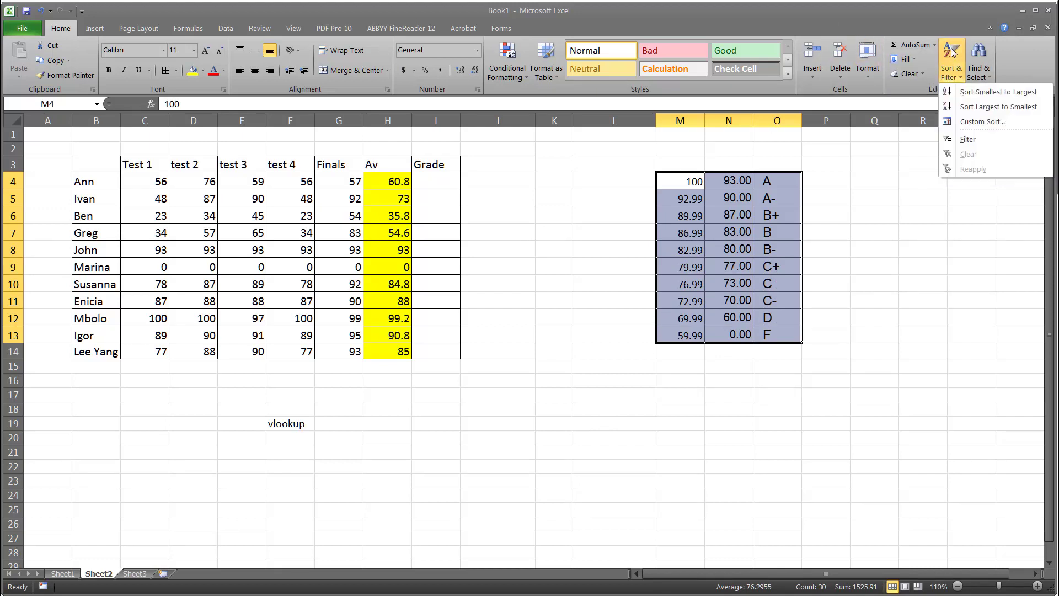
click(989, 93)
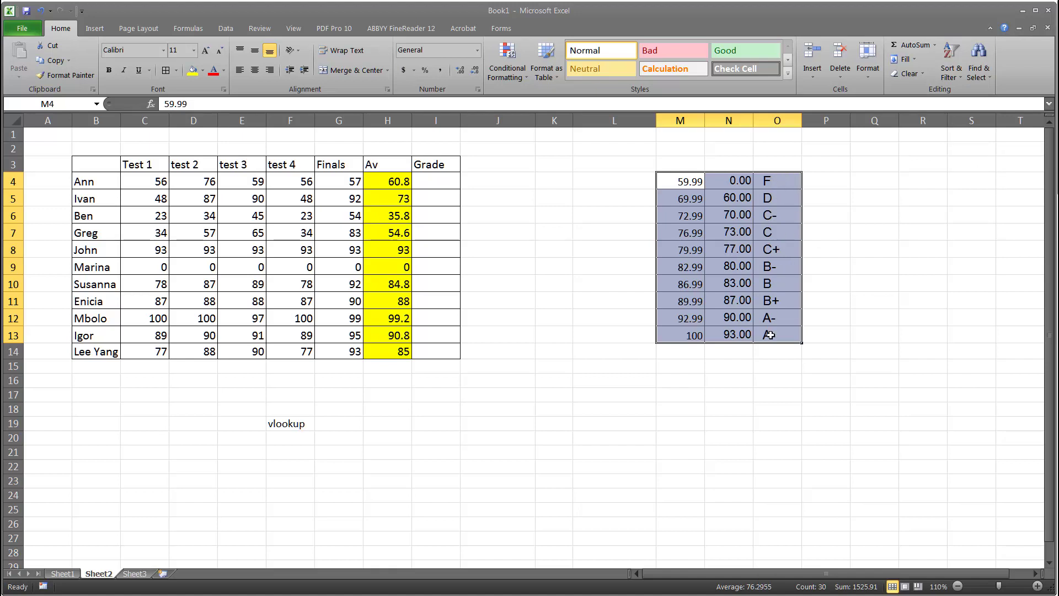
Define the name Grades2 for the range N4:O13 holding score bounds and grade letters
click(773, 363)
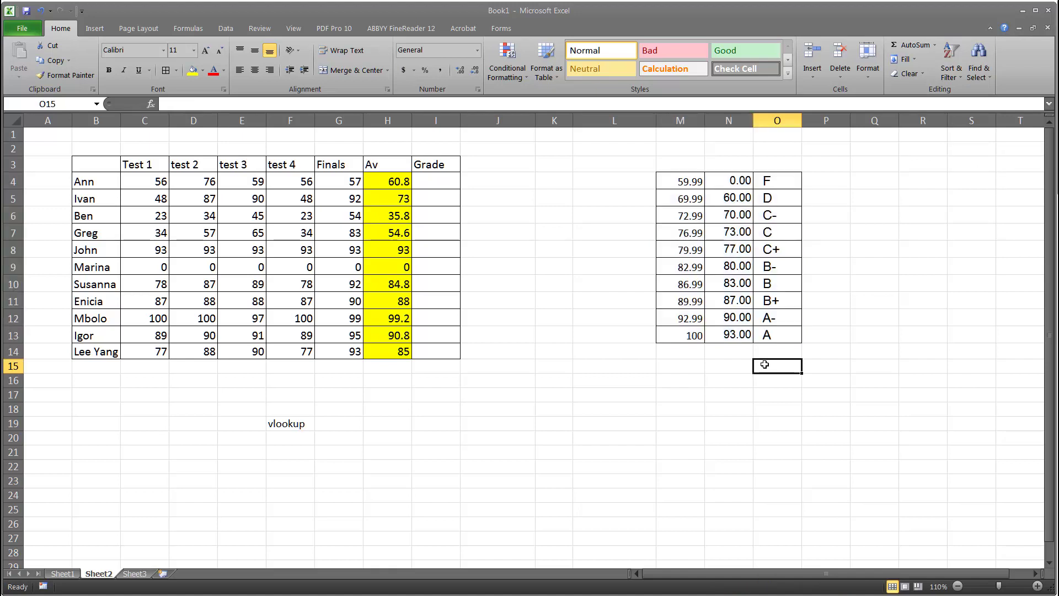
drag(726, 181, 773, 339)
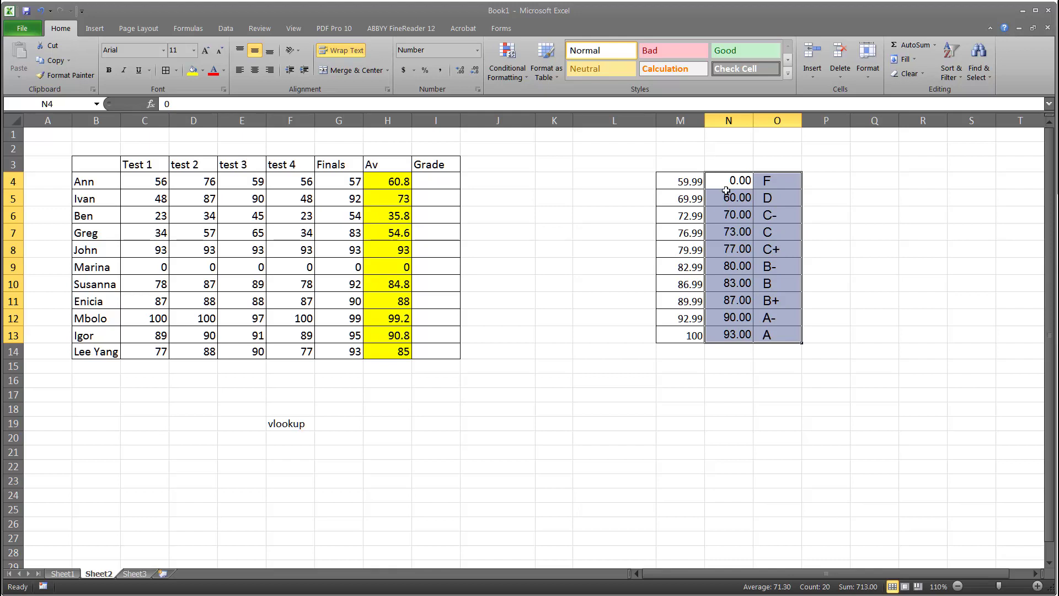
right_click(786, 266)
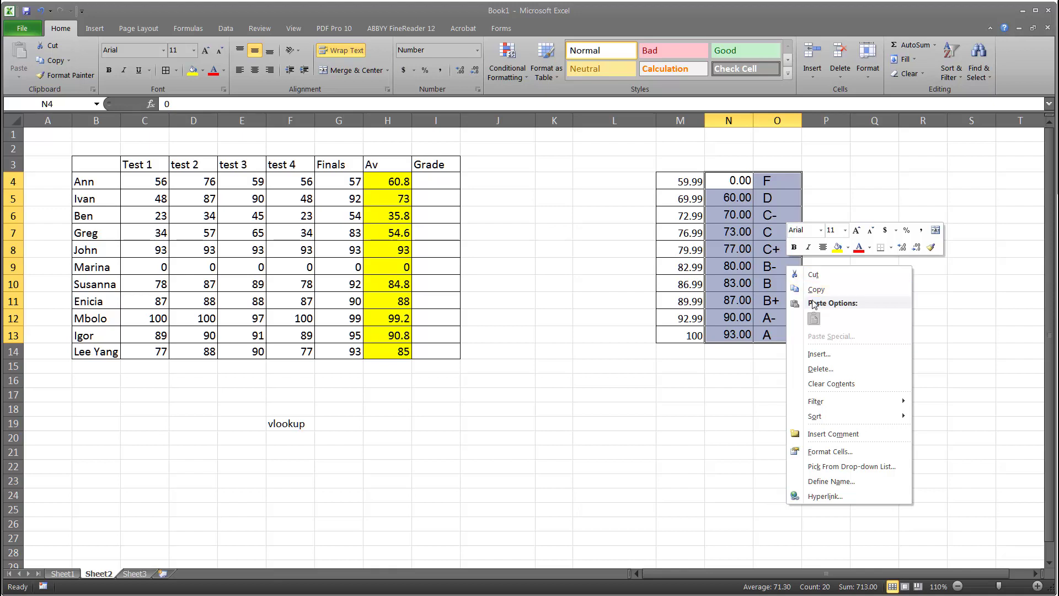
click(841, 481)
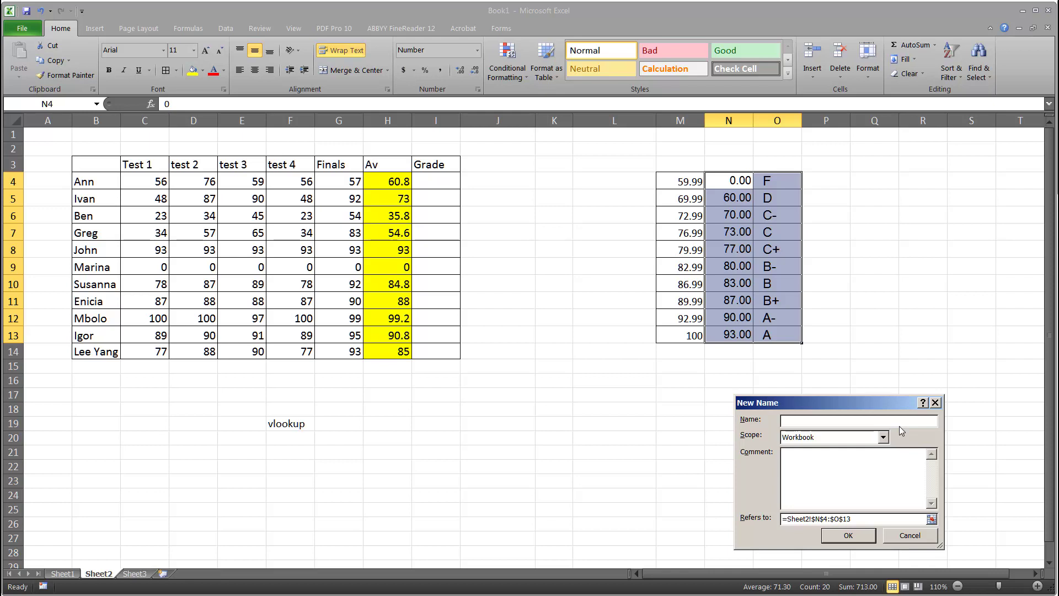
text(Grades)
click(853, 537)
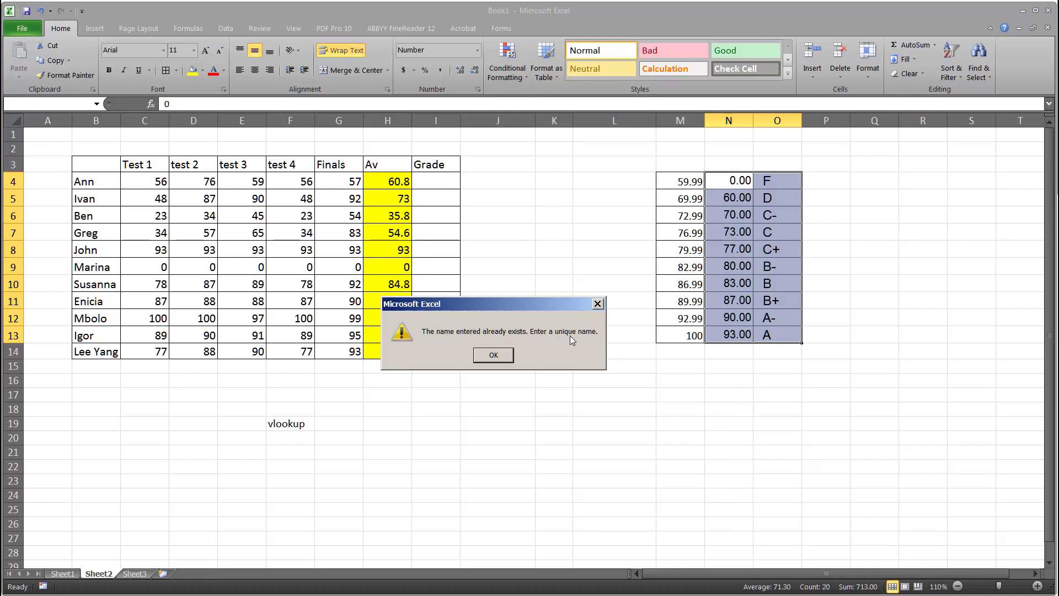
click(496, 356)
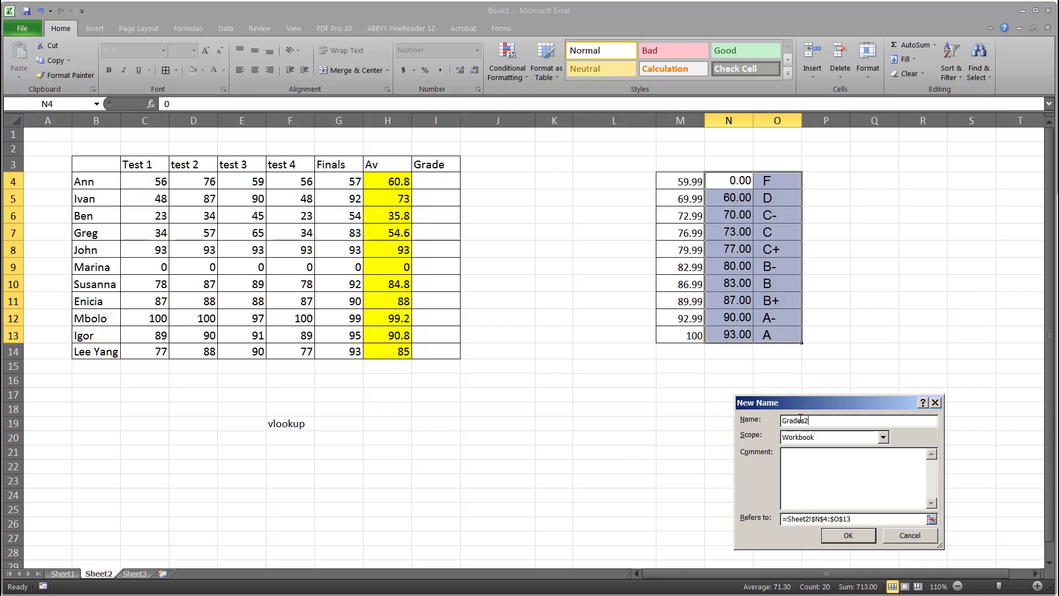
click(848, 535)
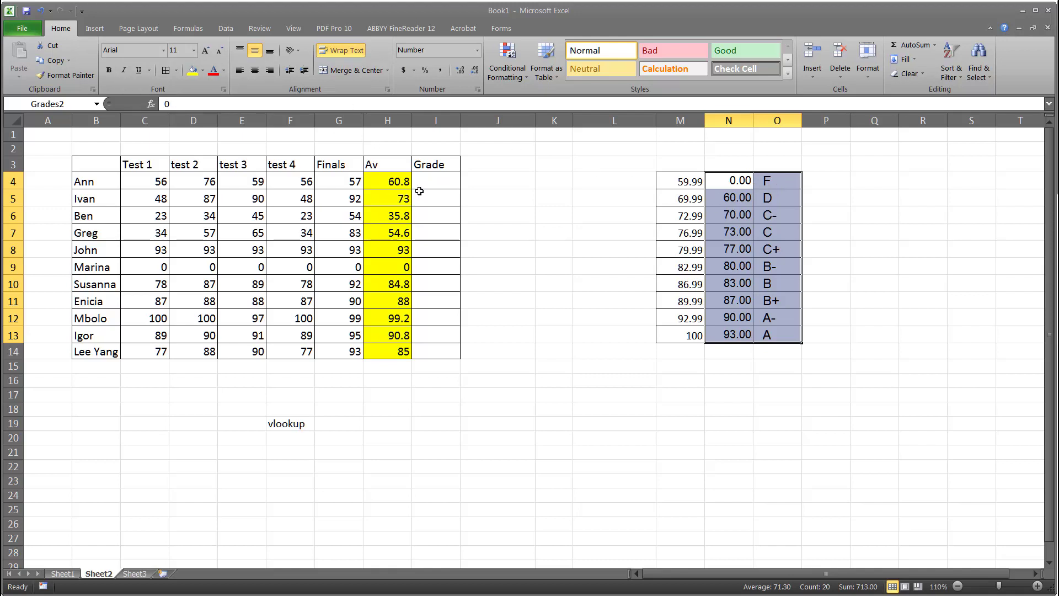
Enter =VLOOKUP(H4,Grades2,2) in I4 to look up Ann's letter grade
click(437, 181)
click(172, 102)
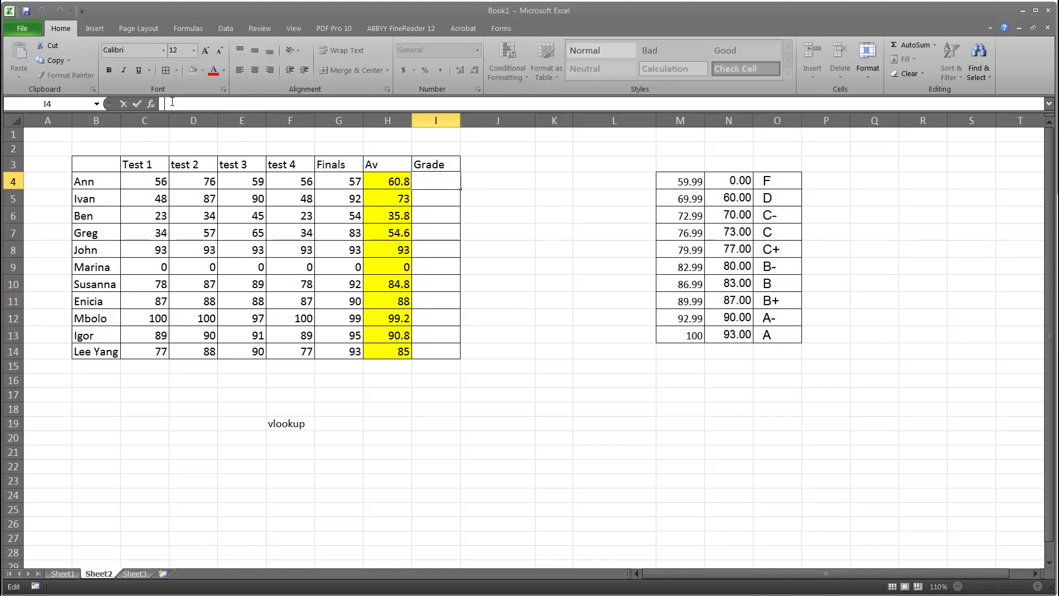
text(=)
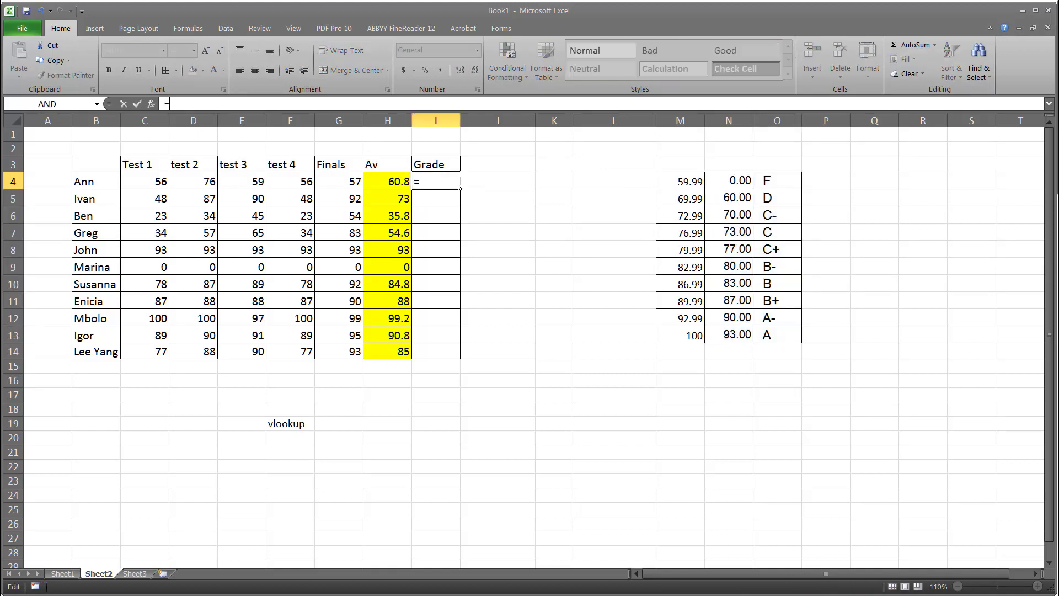
text(VLOOK)
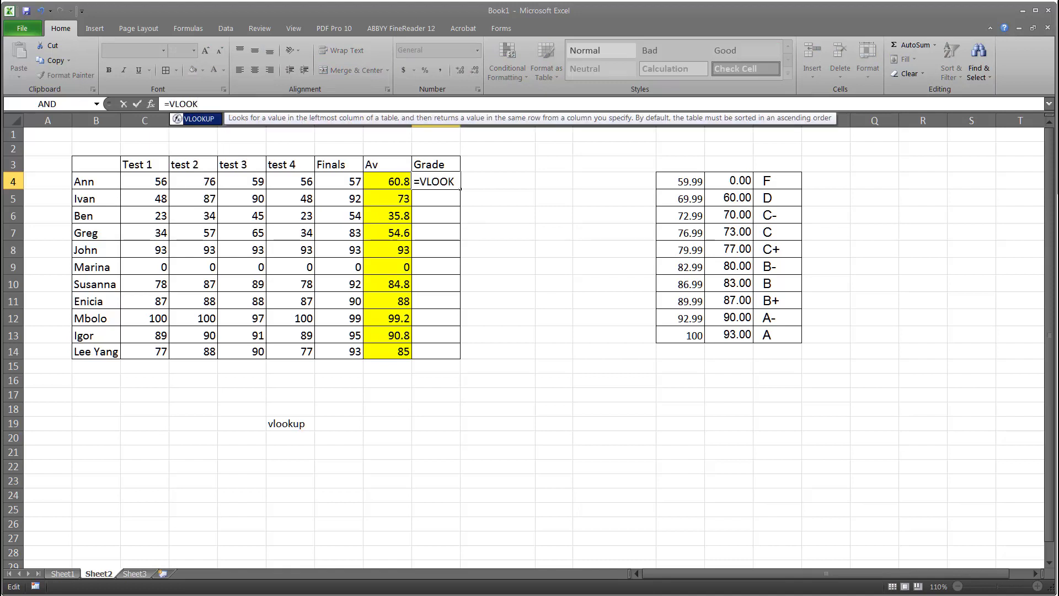
text(UP()
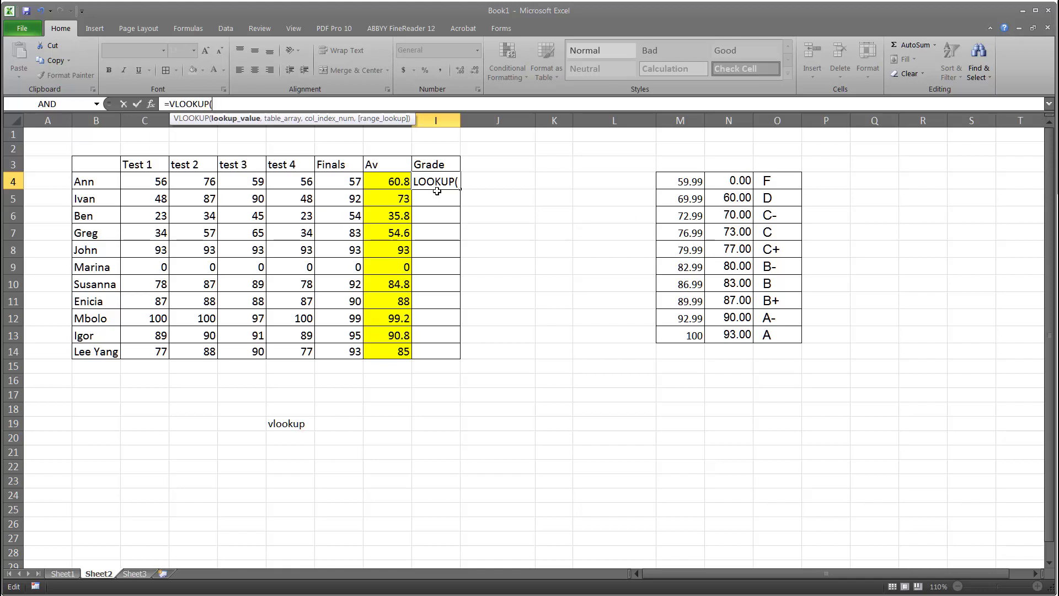
click(399, 180)
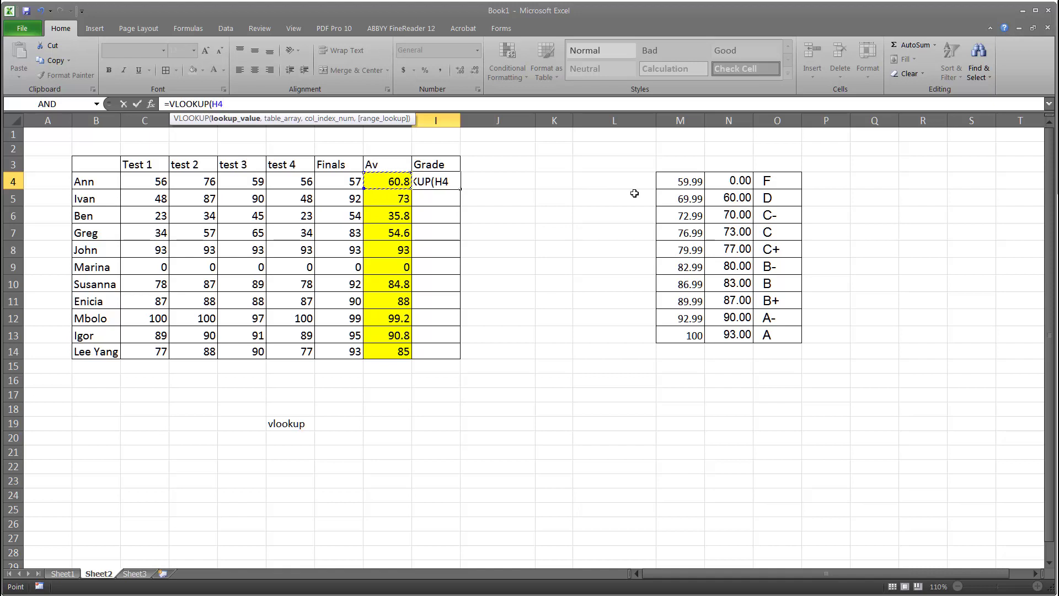
text(,)
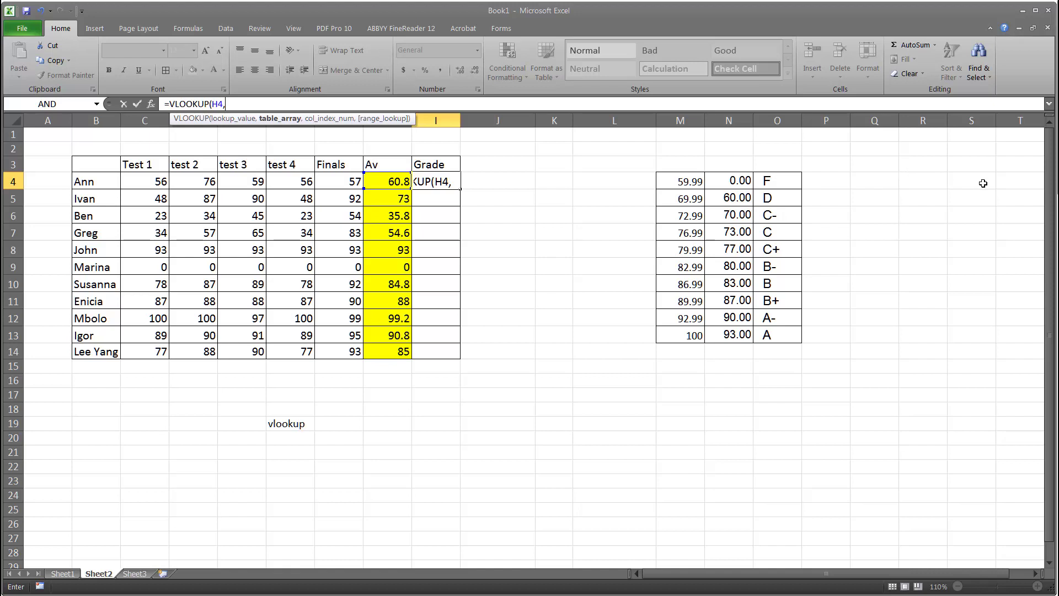
text(Grad)
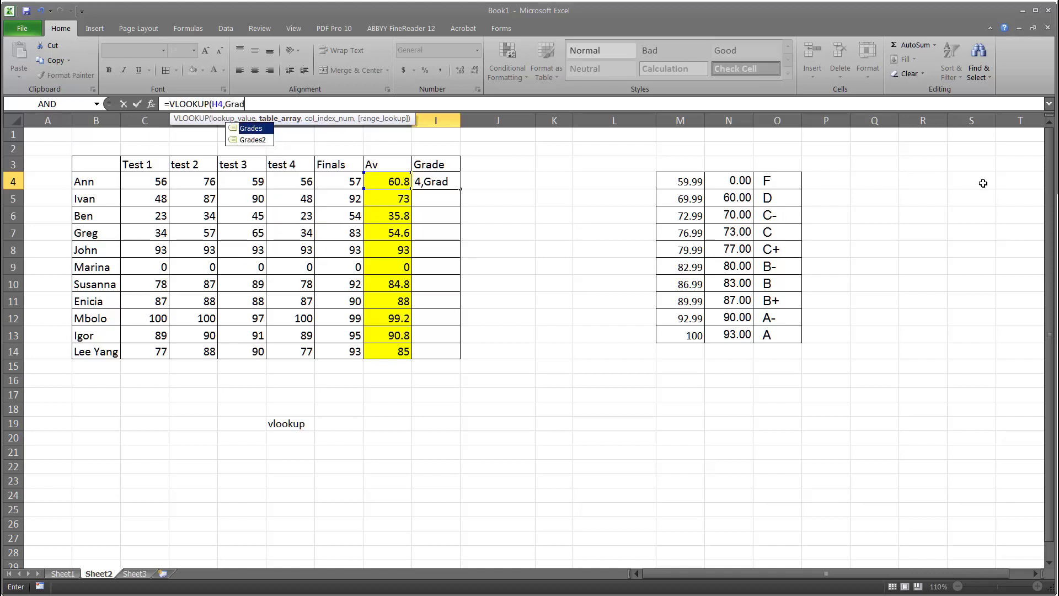
text(es2)
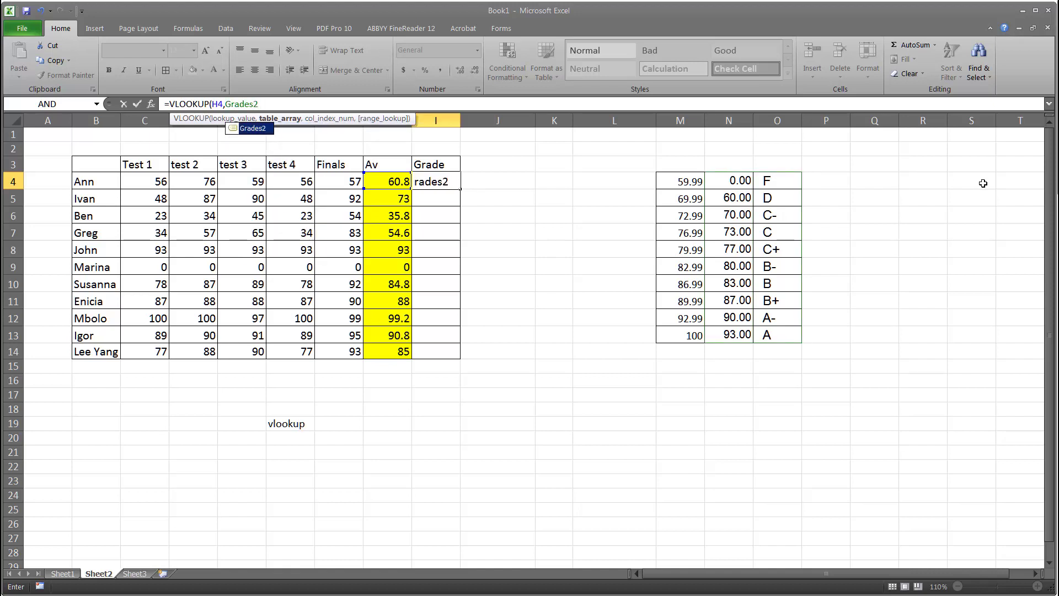
text(,)
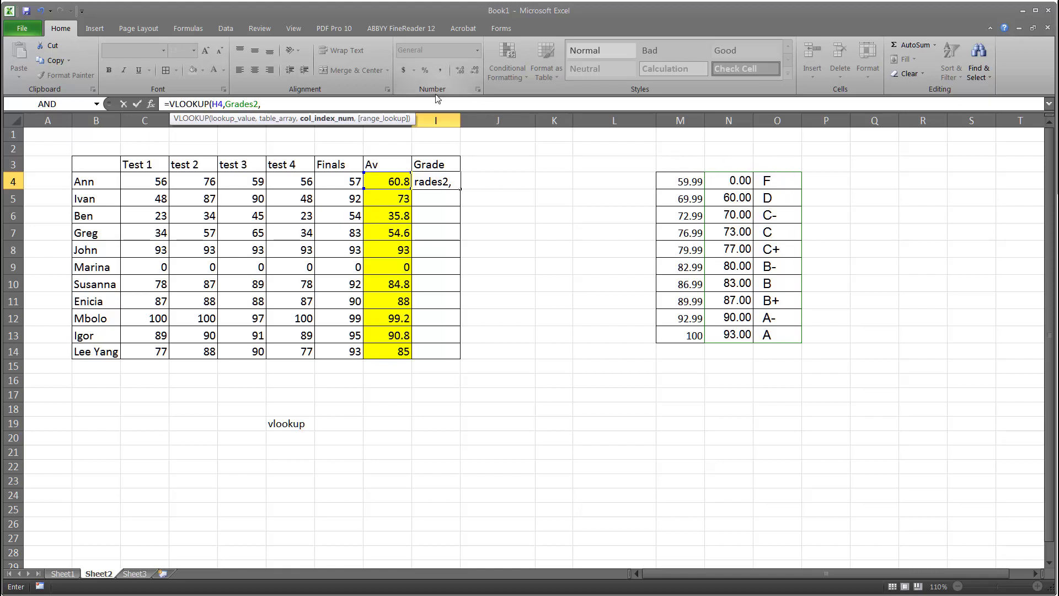
text(2))
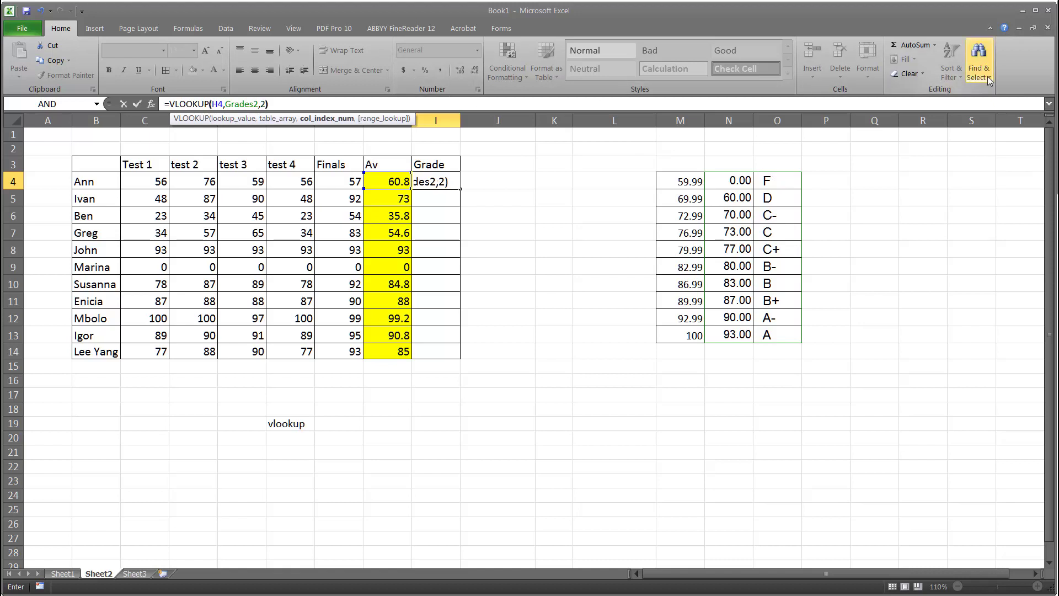
click(138, 104)
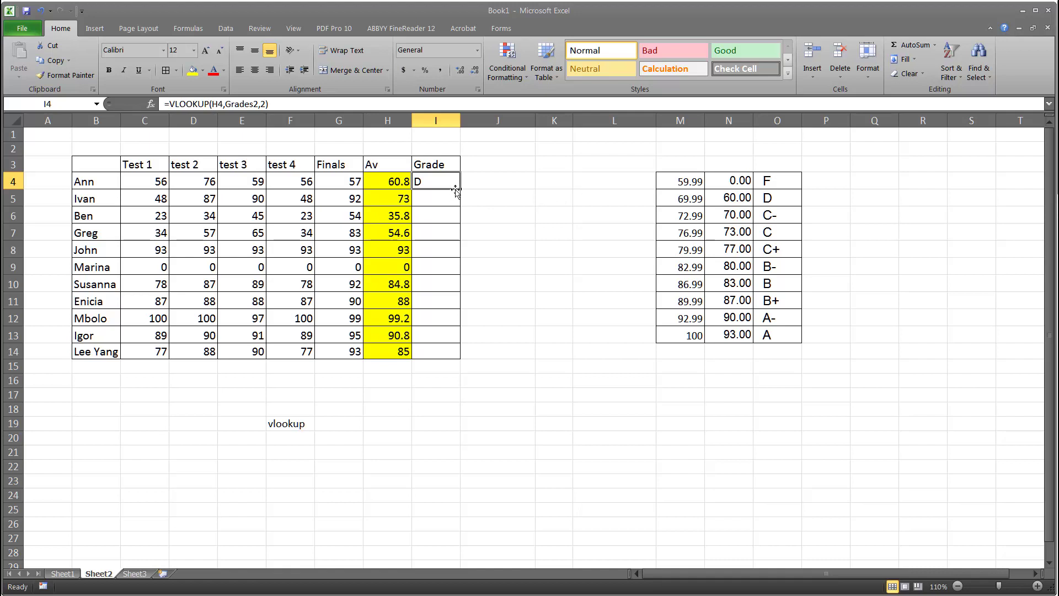
Fill the VLOOKUP formula down from I4 to I14
drag(460, 189, 461, 356)
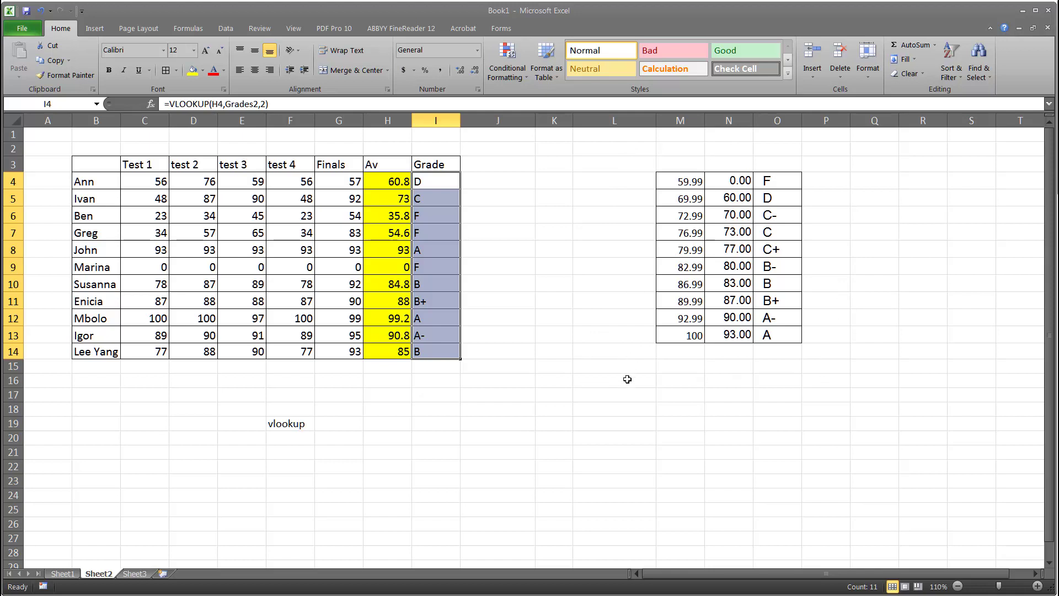
click(492, 163)
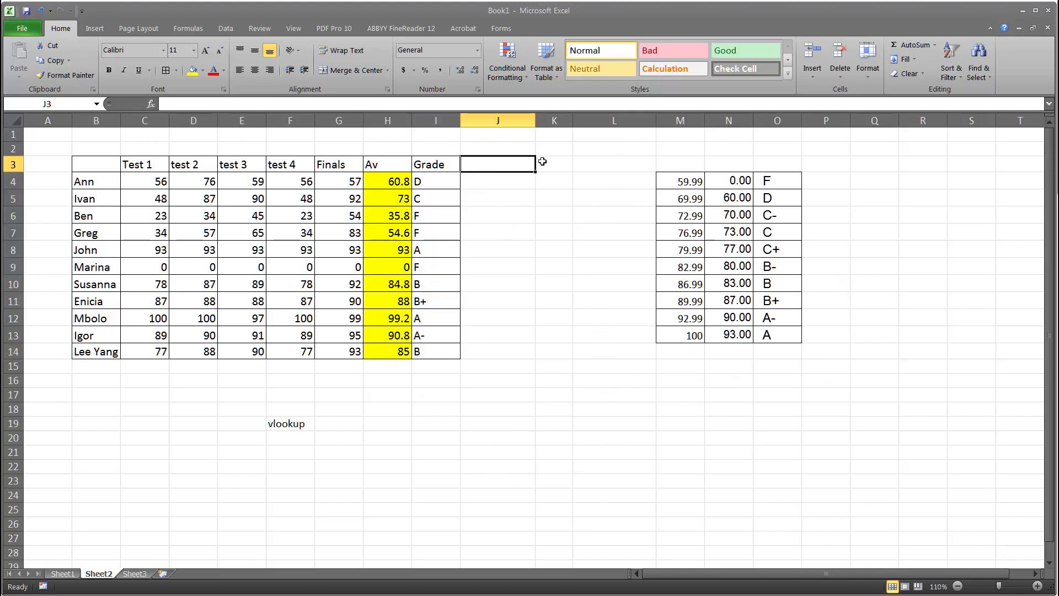
Narrow column J and enter the heading Grades in J3
drag(536, 121, 511, 121)
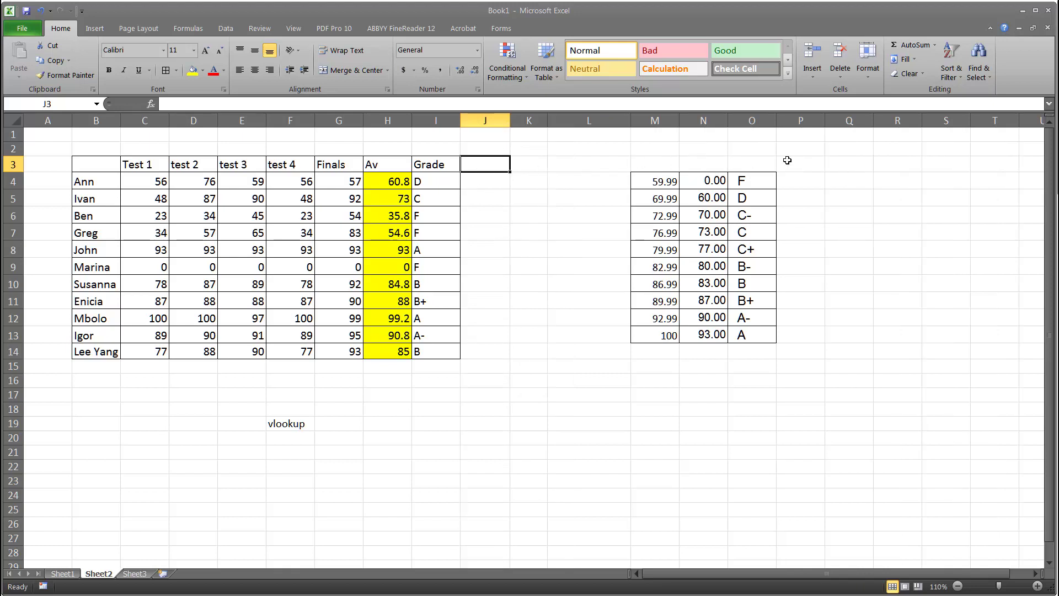
text(Grades)
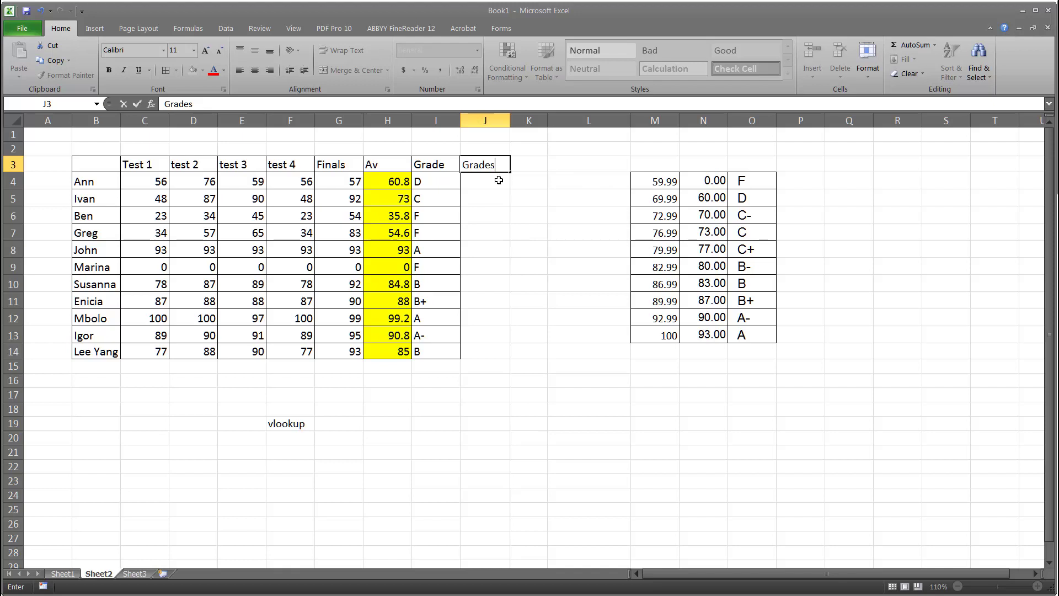
Copy the grade table M4:O13 and paste it into K16:M25
drag(655, 181, 727, 330)
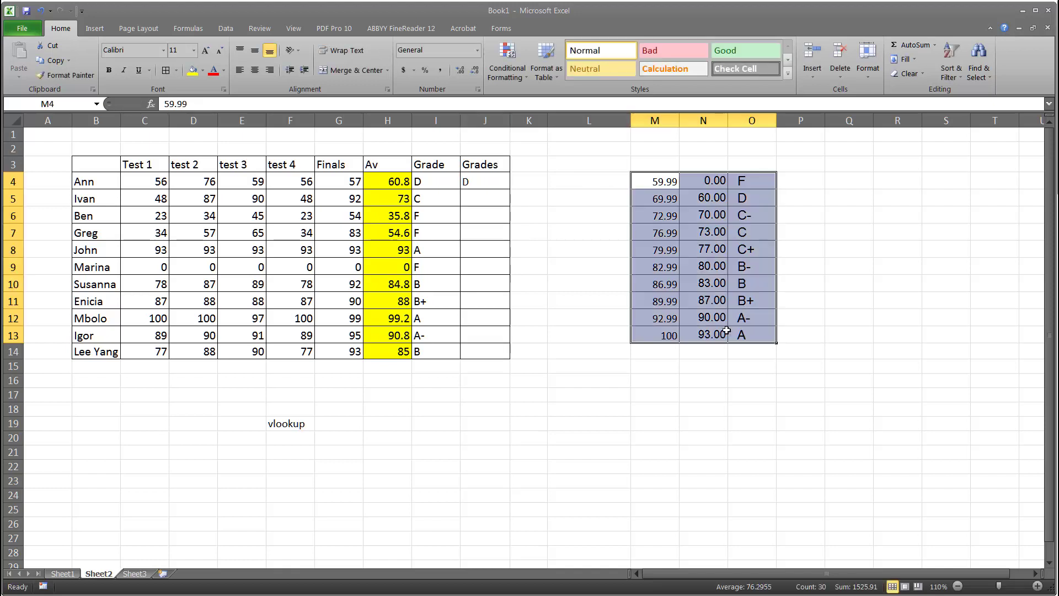
key(ctrl+c)
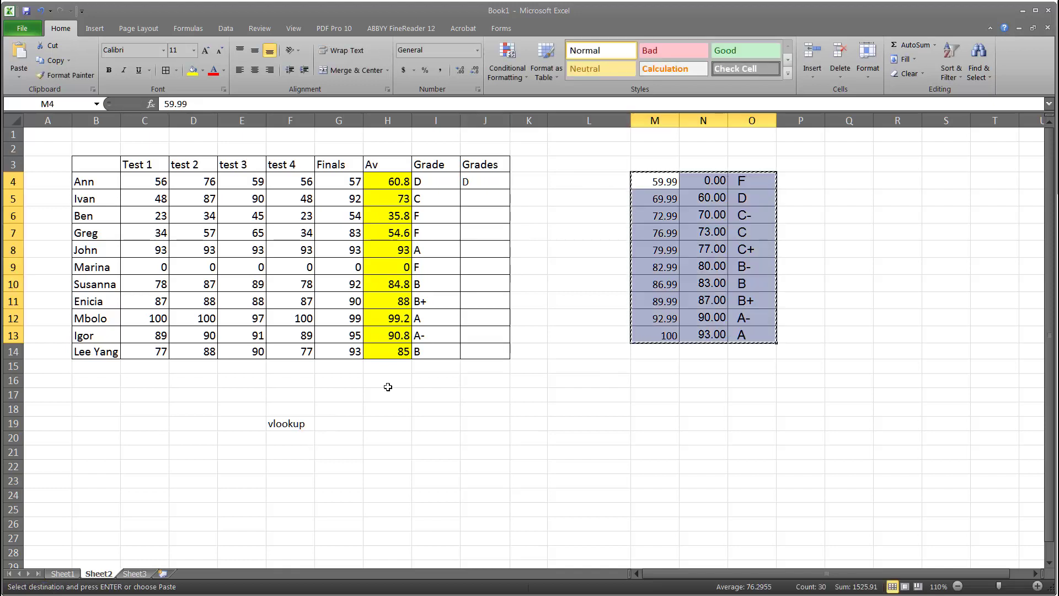
drag(528, 380, 651, 538)
key(ctrl+v)
click(752, 434)
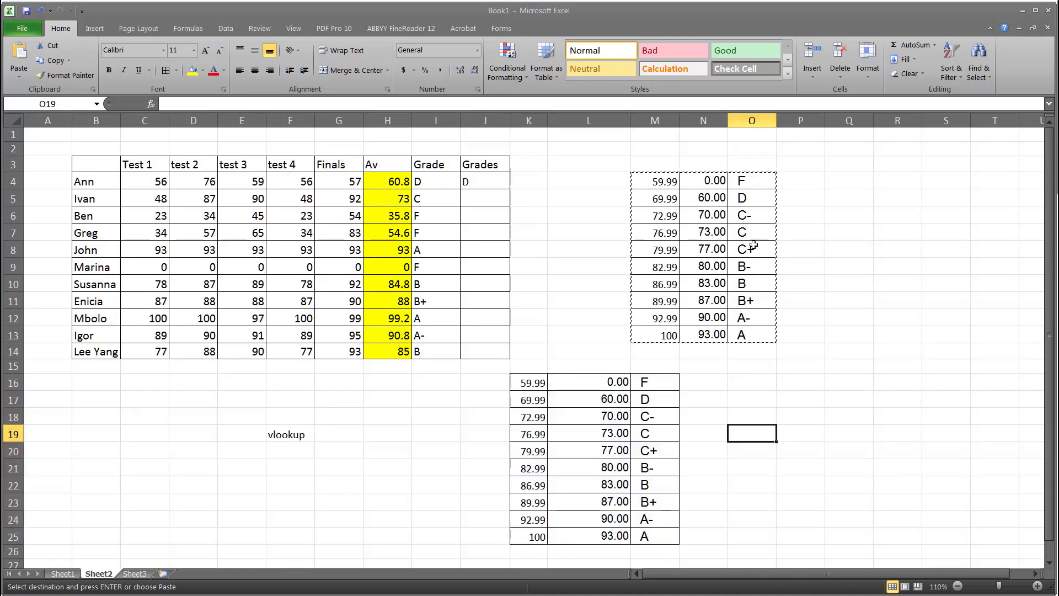
key(Escape)
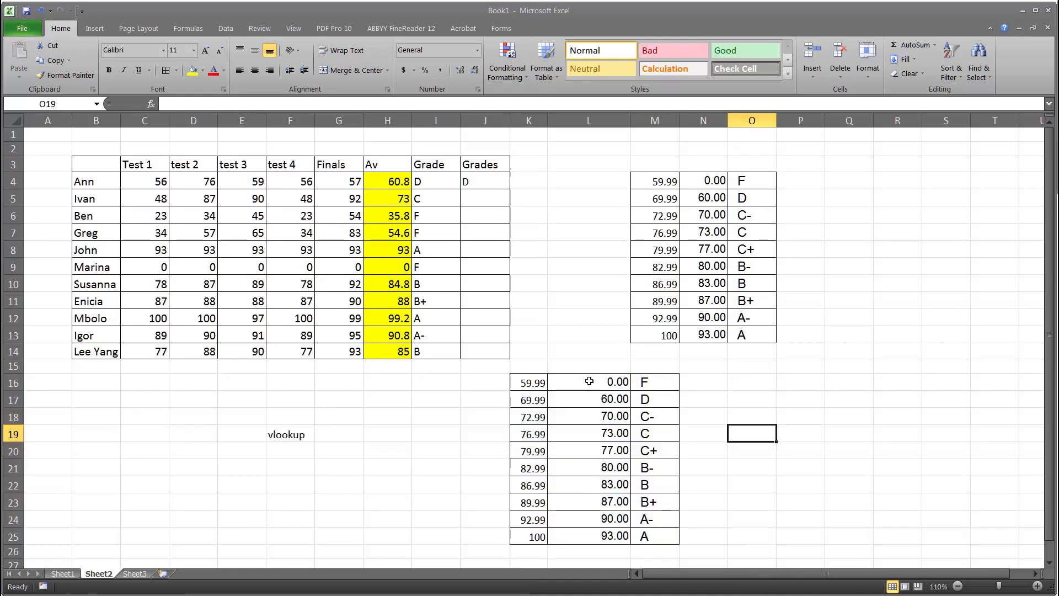
drag(591, 382, 659, 536)
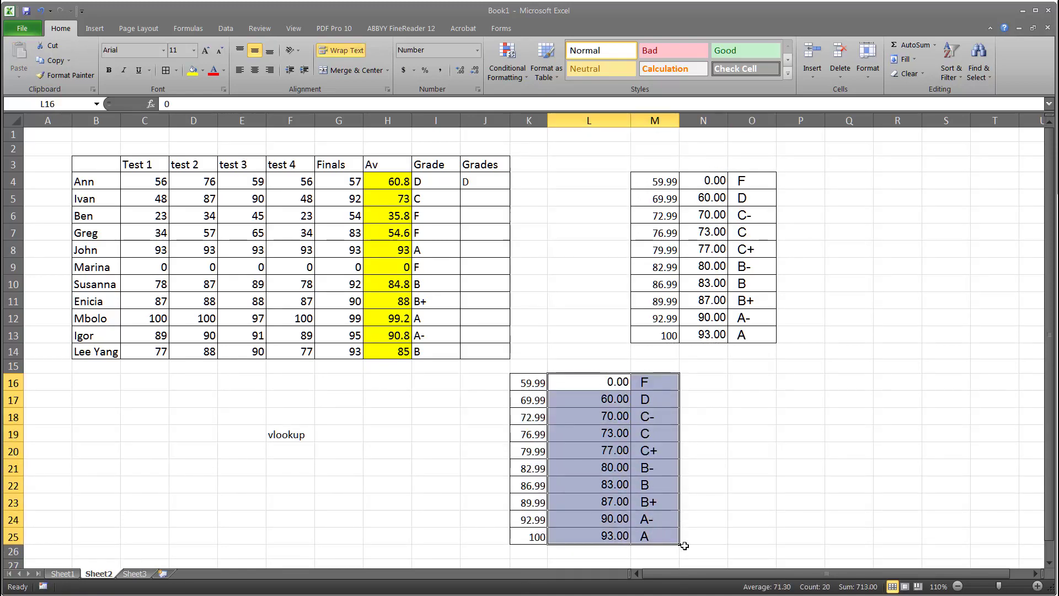
click(724, 457)
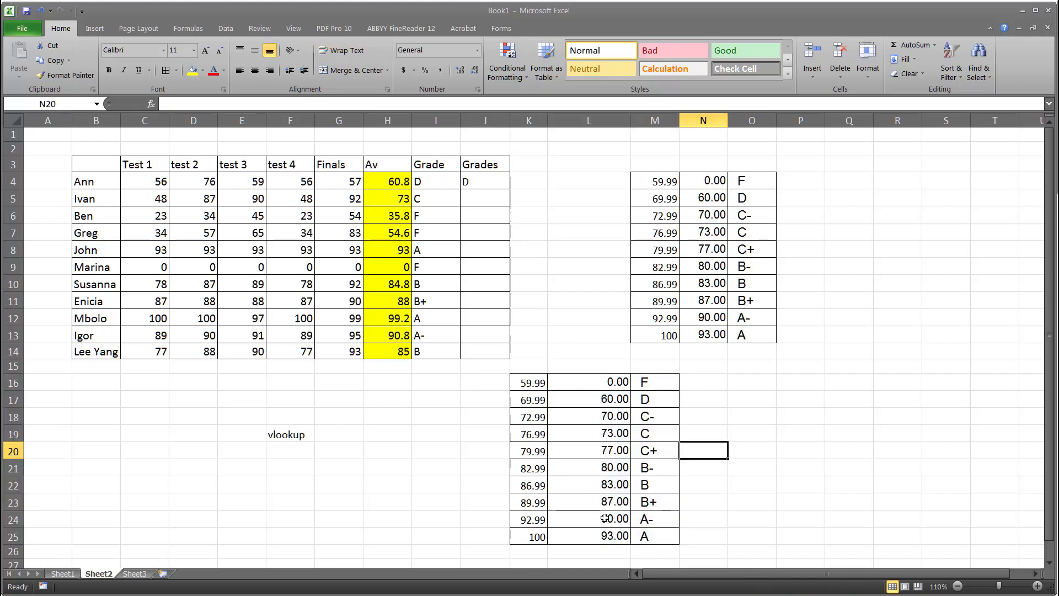
Clear J4 and start a VLOOKUP formula there that looks up H4 in the copied table L16:M25, returning column 2
click(477, 180)
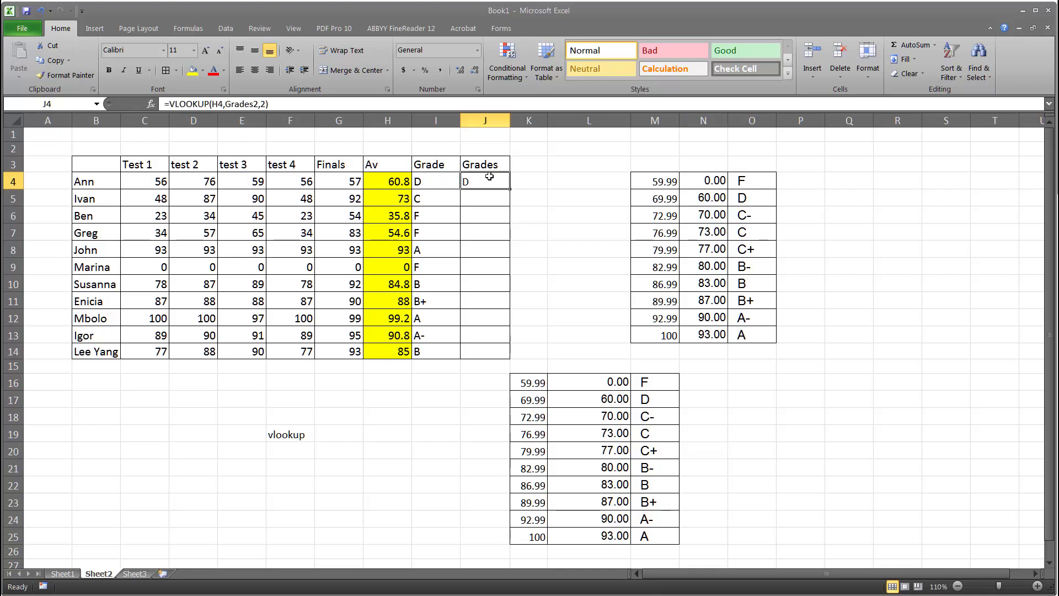
key(Delete)
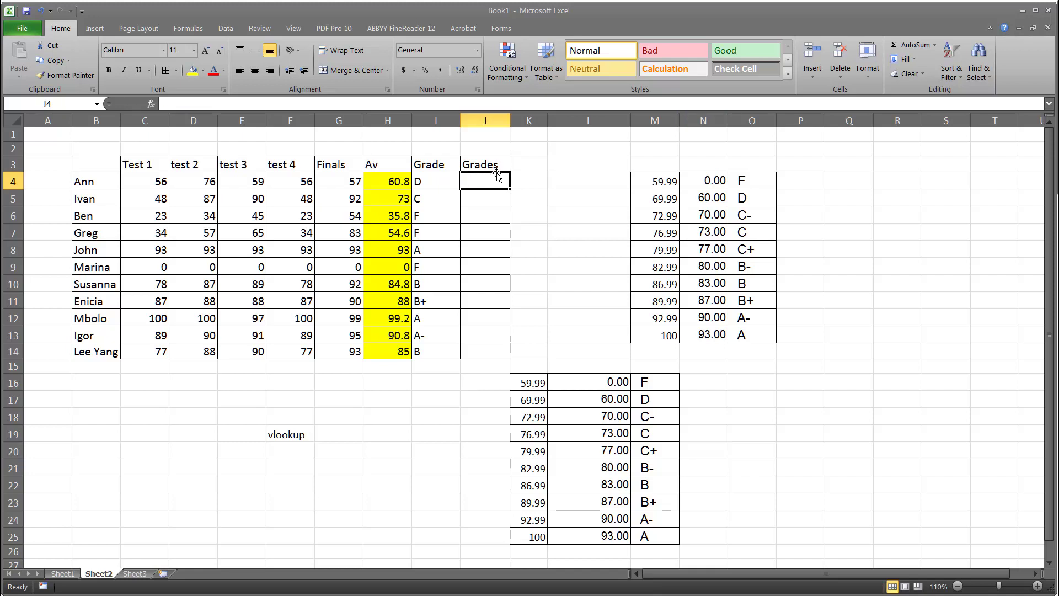
click(207, 102)
text(=)
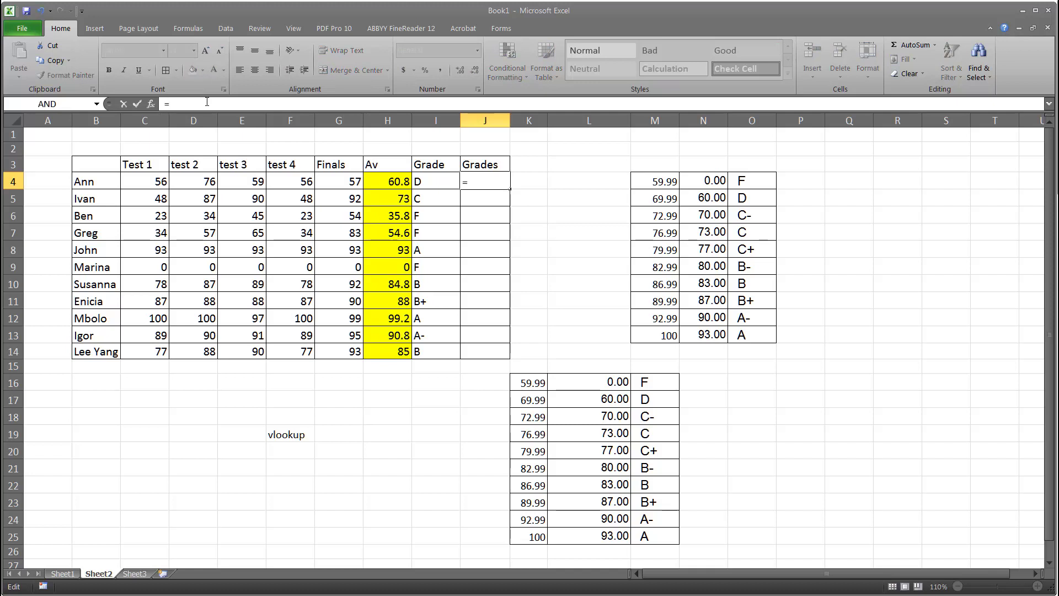
text(Vlo)
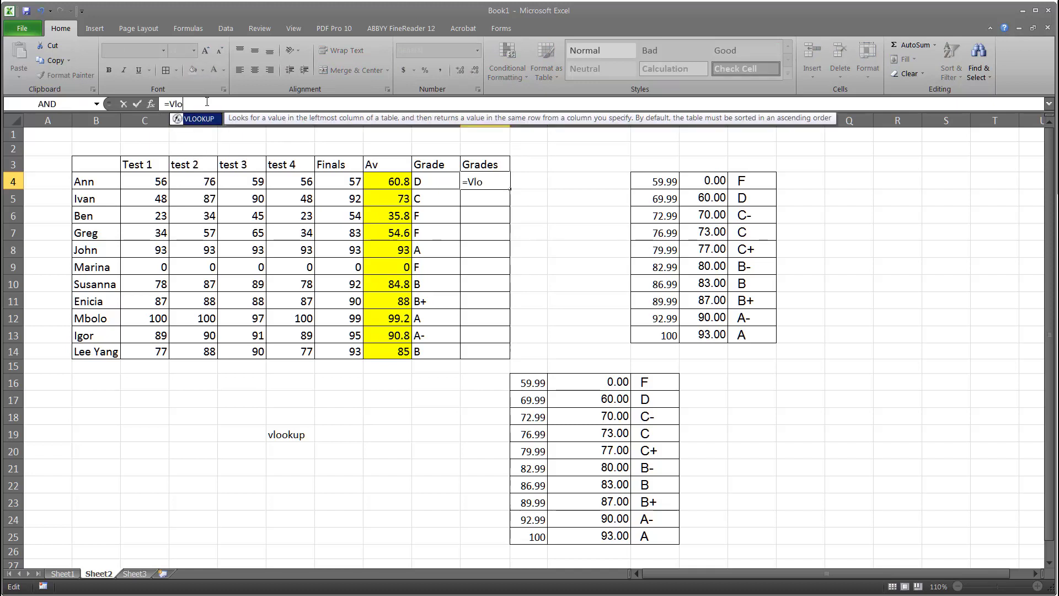
text(okup()
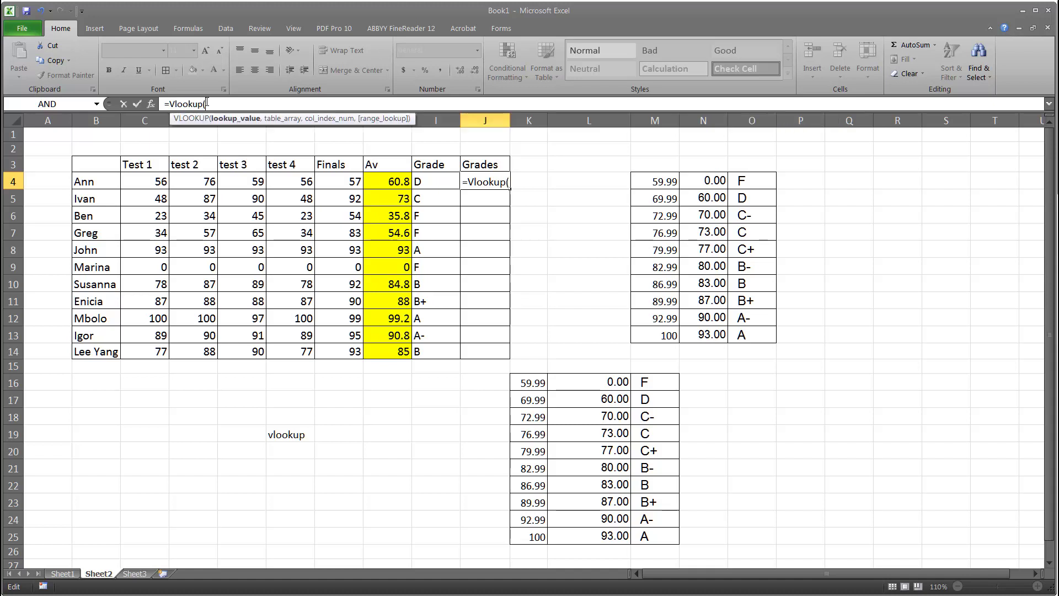
click(382, 182)
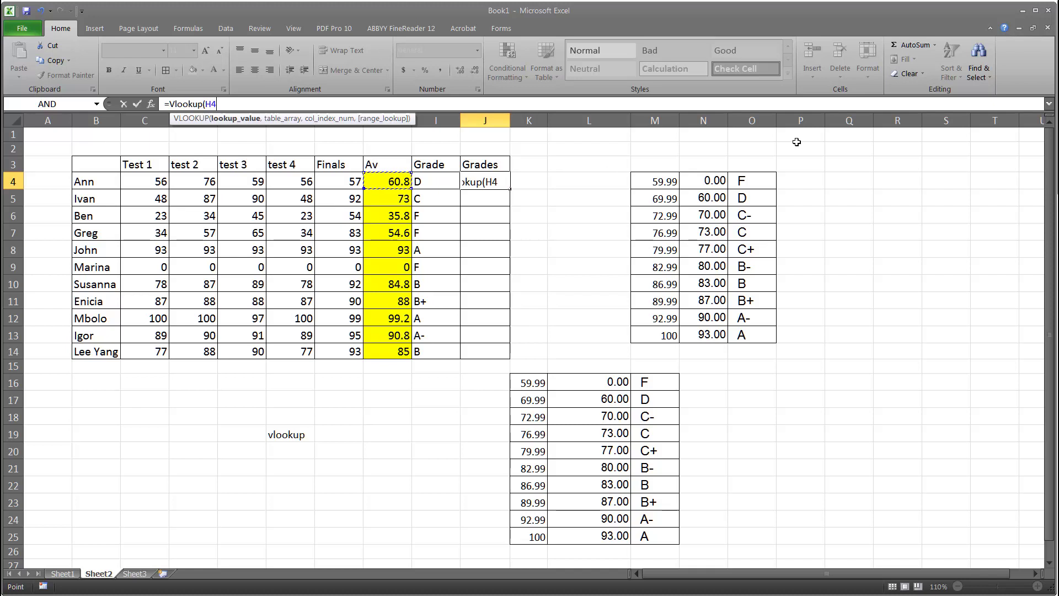
text(,)
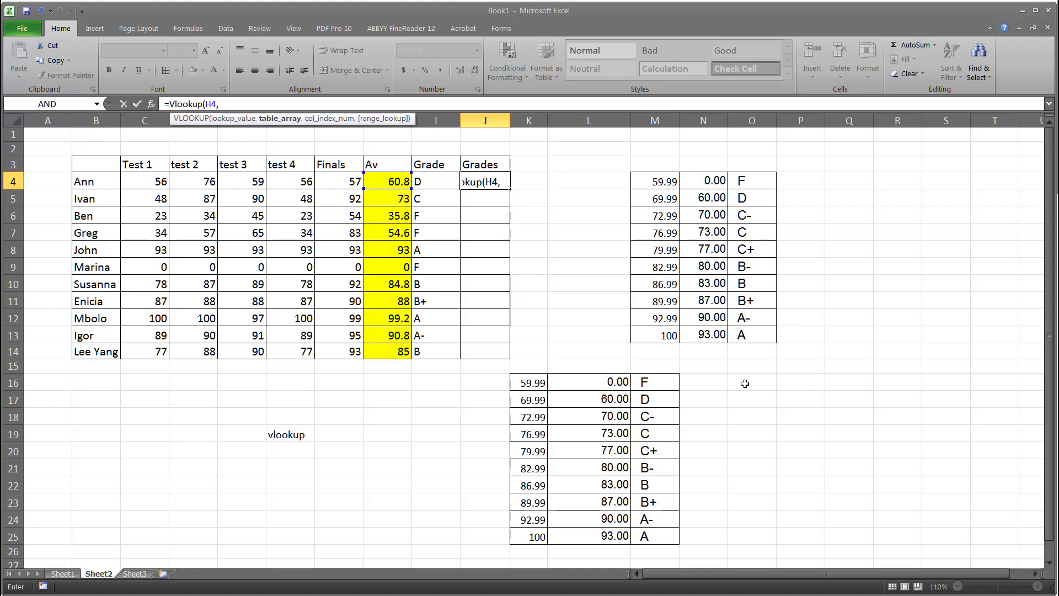
click(603, 382)
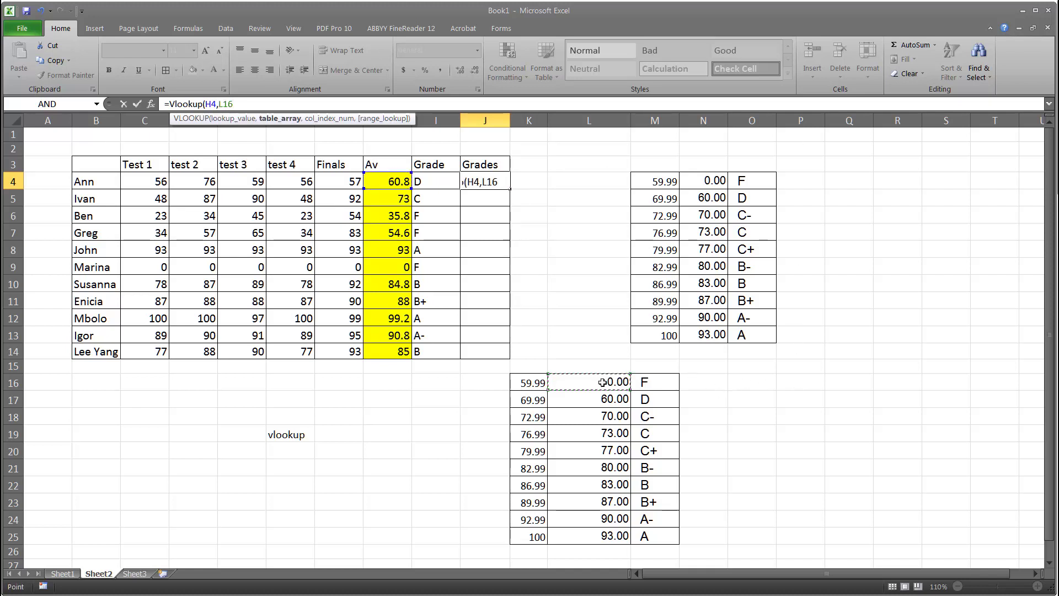
shift+click(652, 533)
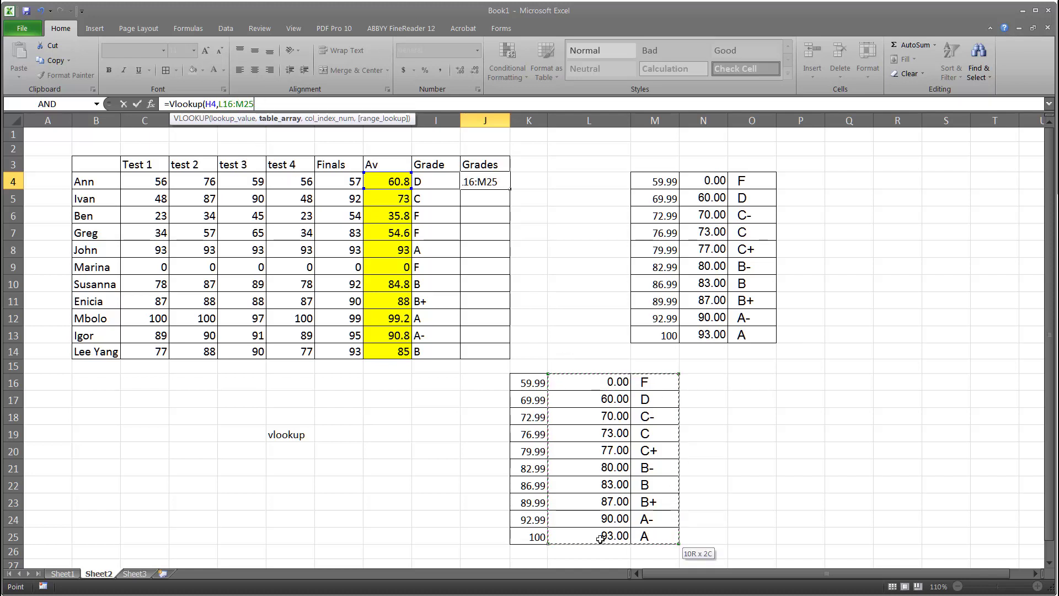
text(,)
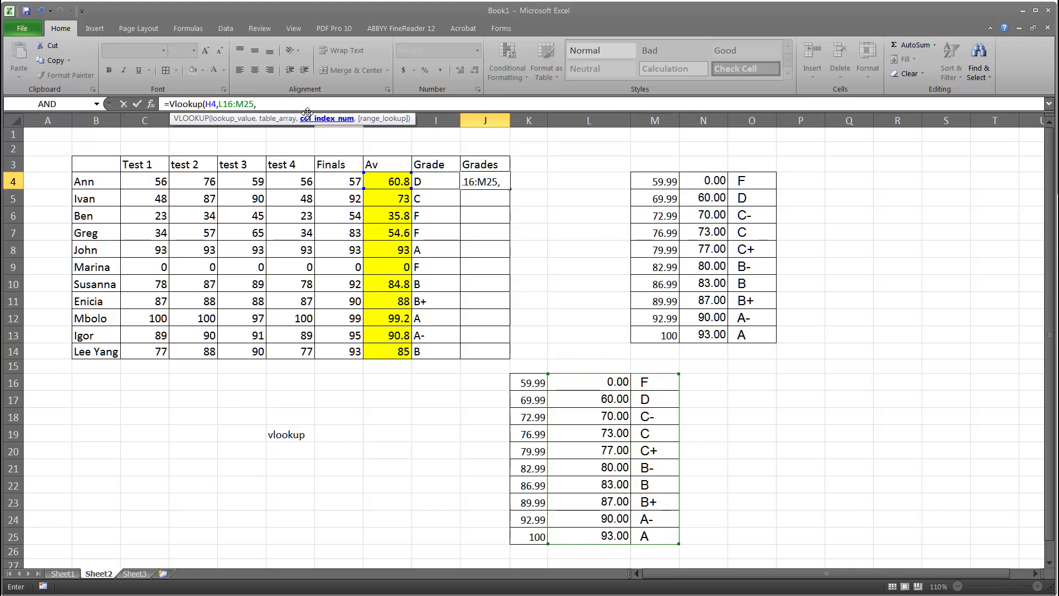
text(2)
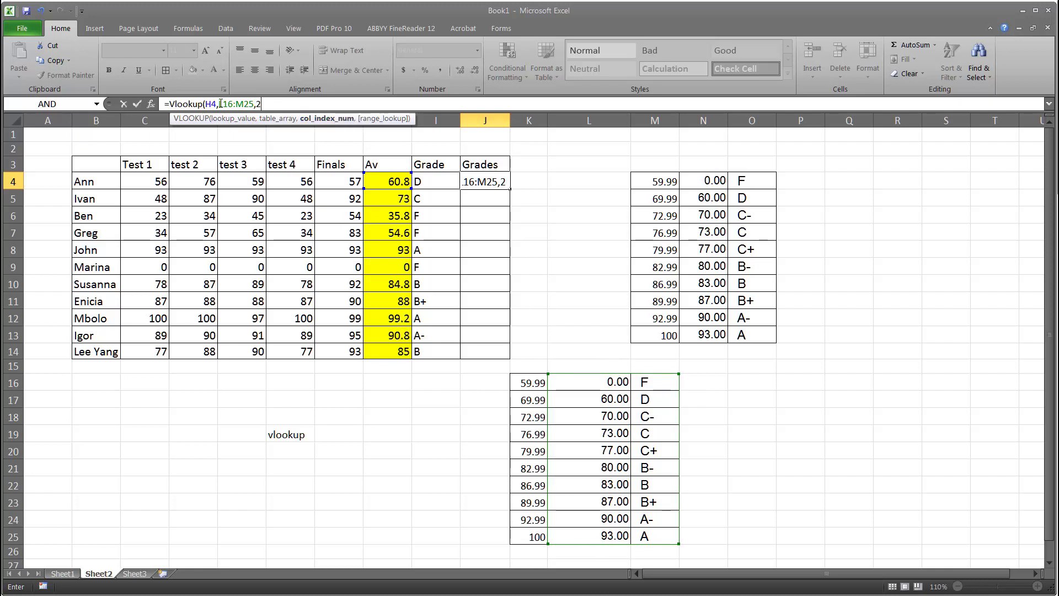
Make the table range absolute as $L$16:$M$25, close the formula, and fill it down from J4 to J14
drag(219, 103, 254, 104)
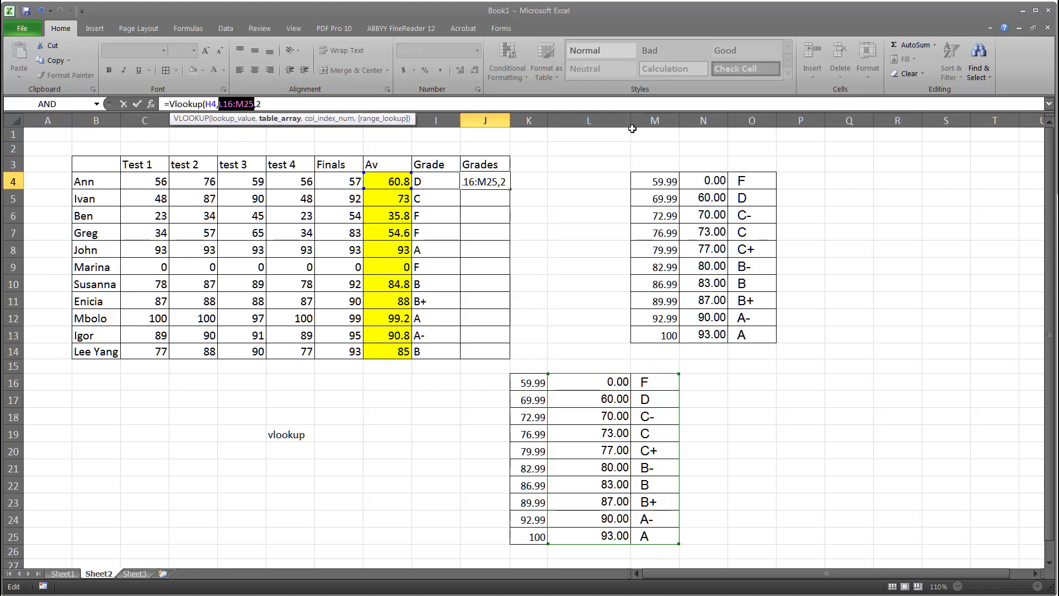
key(F4)
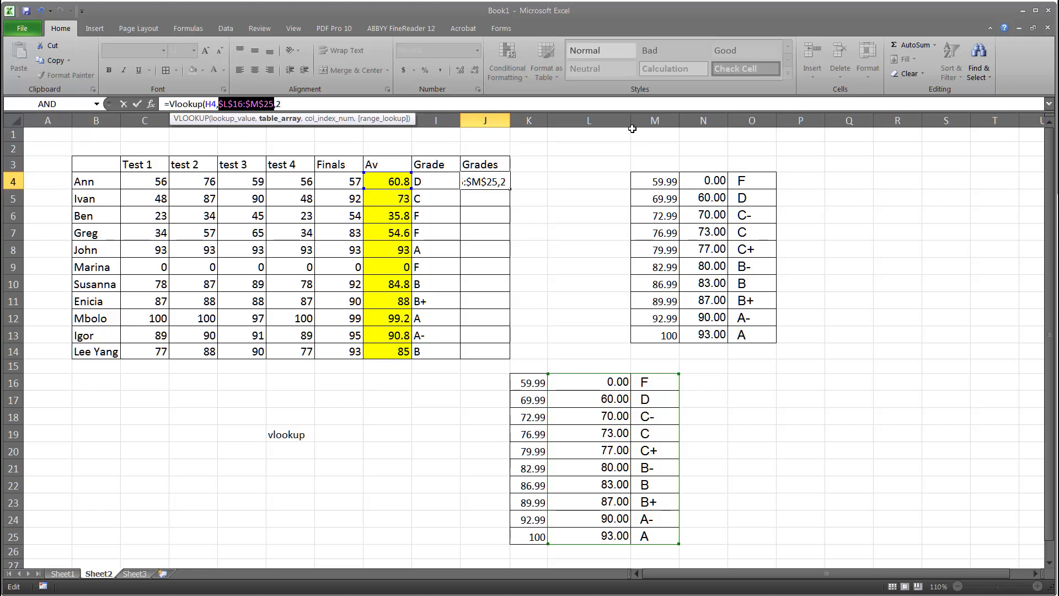
click(286, 104)
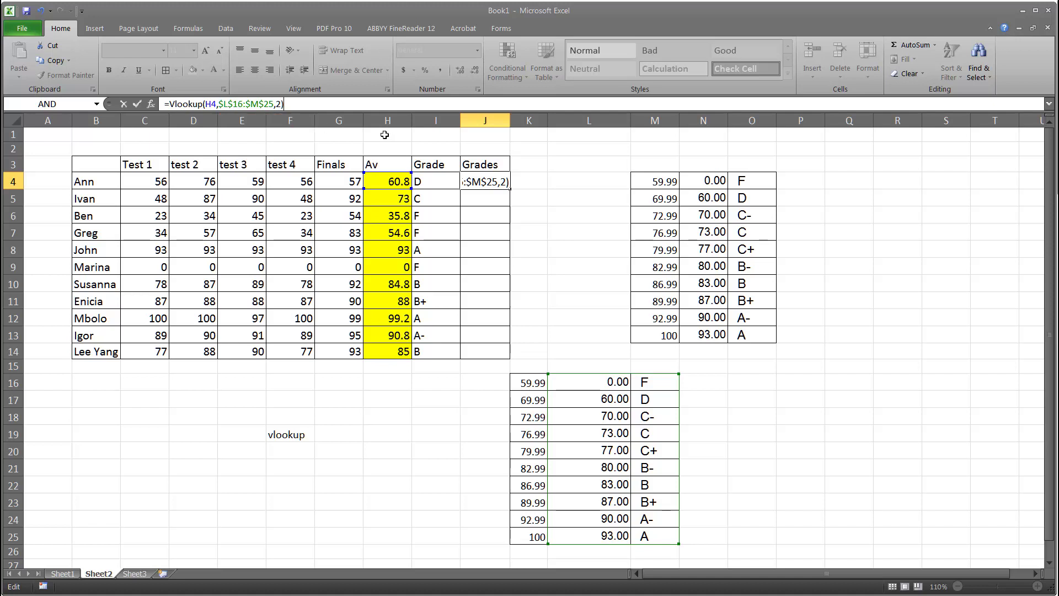
click(137, 103)
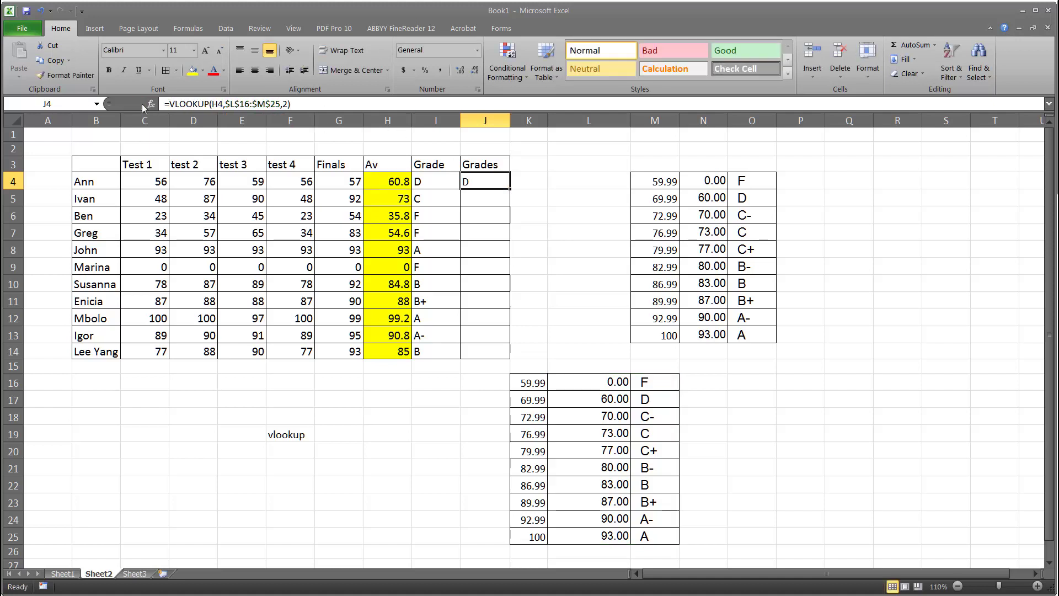
drag(506, 187, 505, 356)
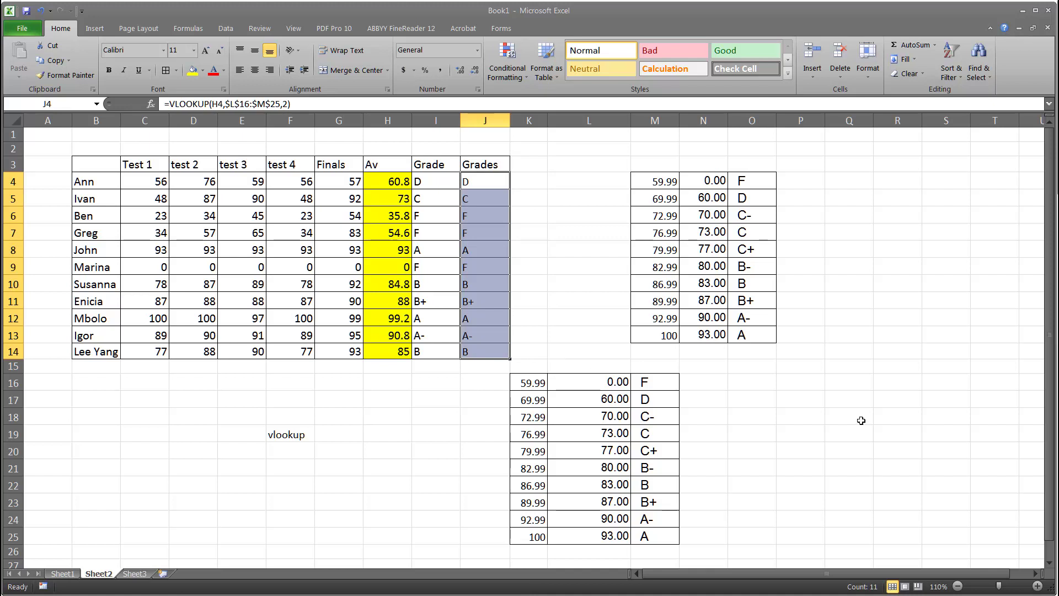